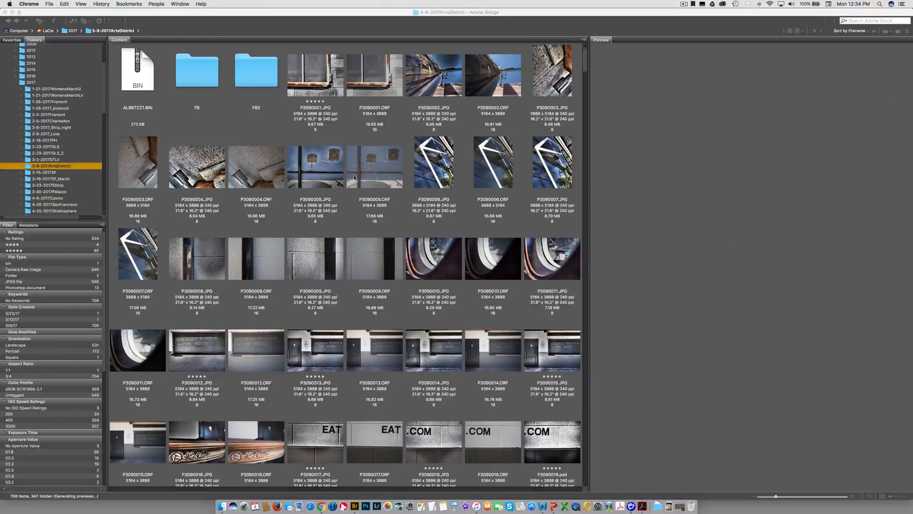
Browse from the Computer favorite through the LaCie drive to its 2017 folder and show that folder in the folder tree
click(316, 173)
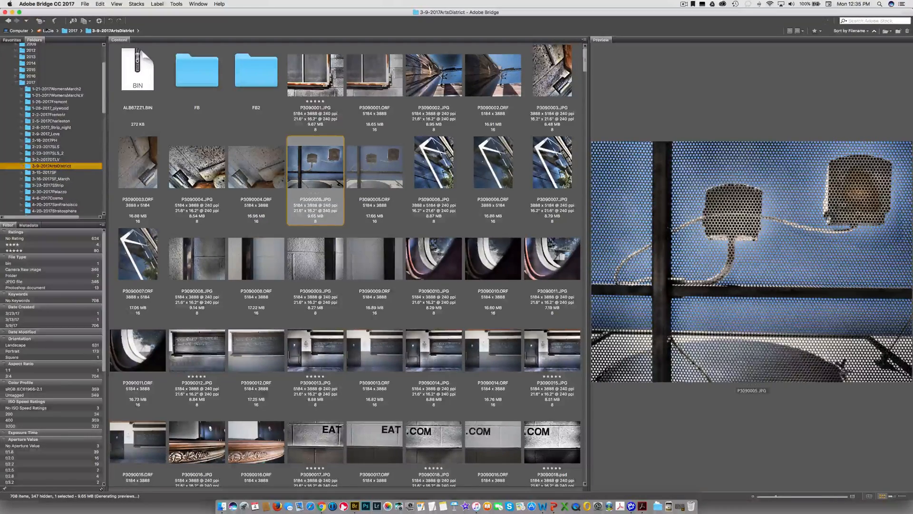
click(18, 40)
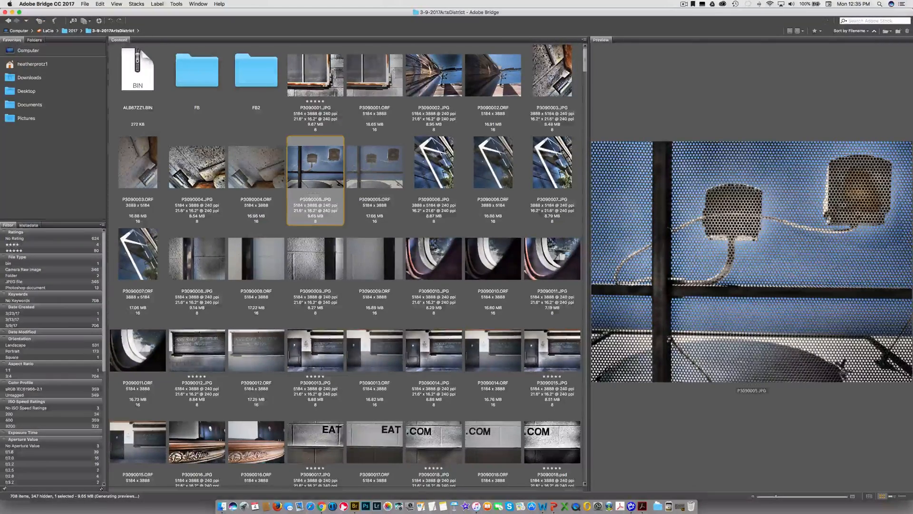
click(26, 51)
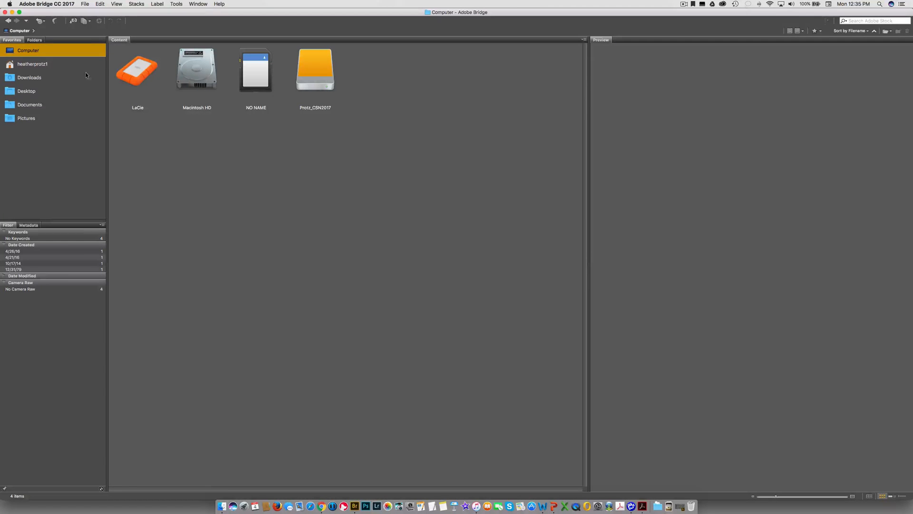
double_click(133, 77)
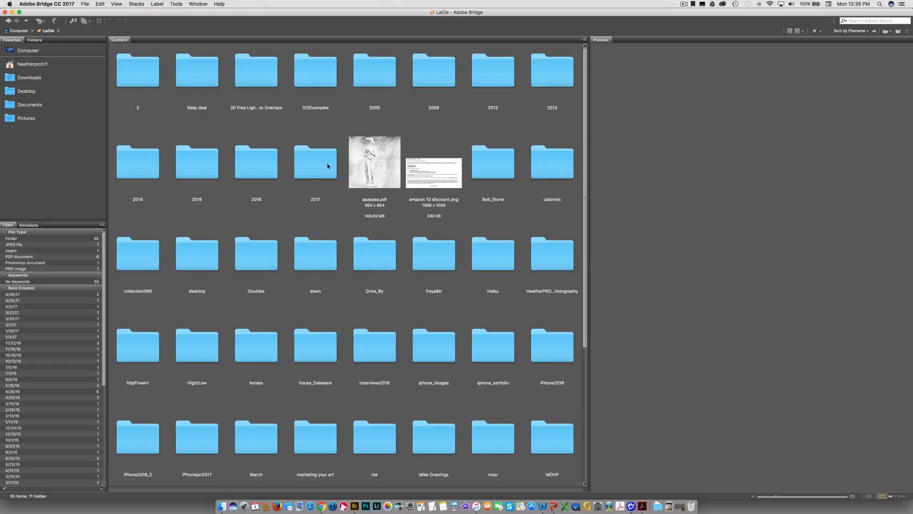
double_click(327, 166)
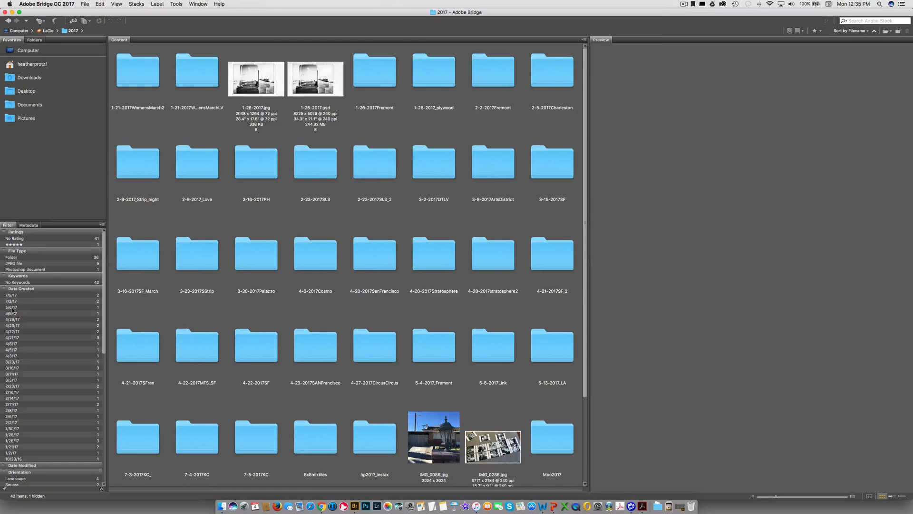
click(32, 40)
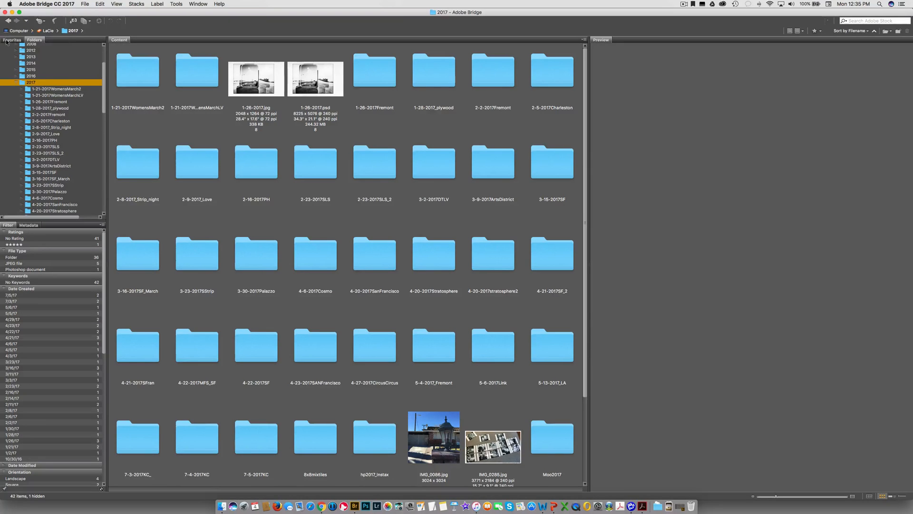
Return to the LaCie drive through the Computer favorite, and open 3-9-2017ArtsDistrict under 2017 in the folder tree
click(12, 40)
click(26, 51)
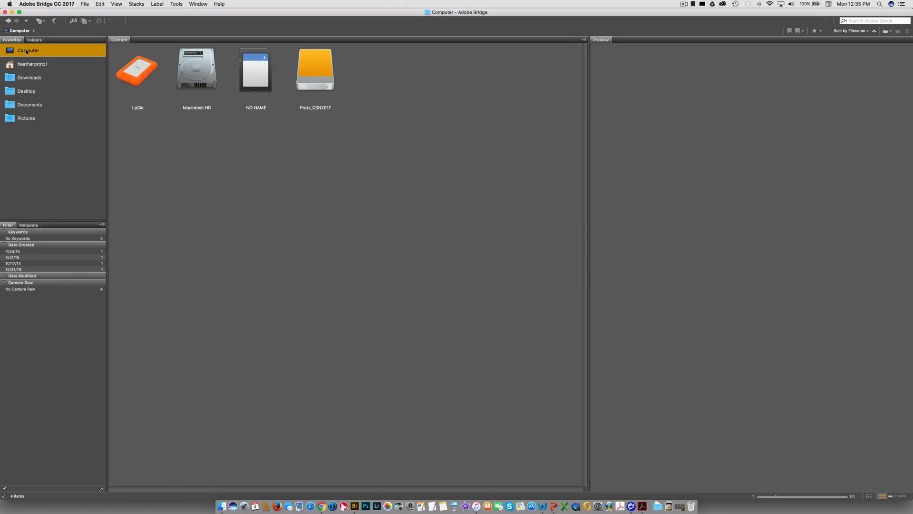
click(142, 74)
double_click(142, 74)
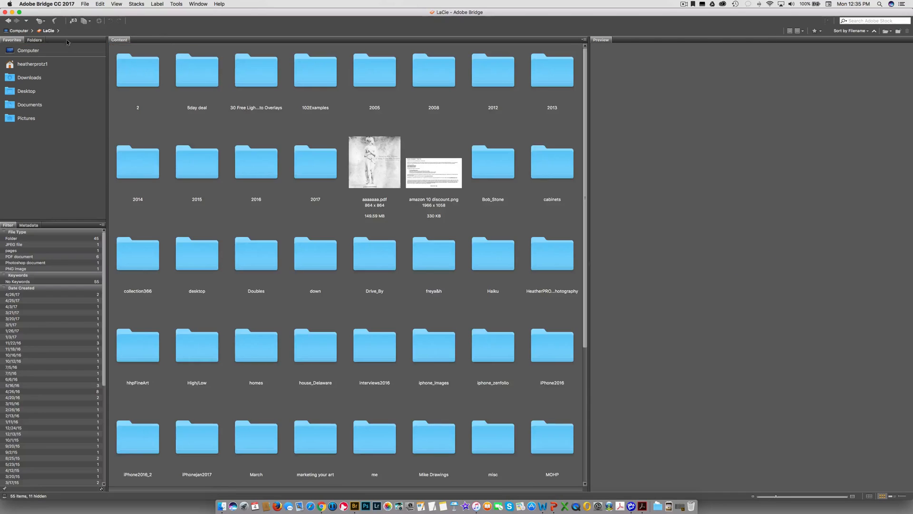
click(34, 39)
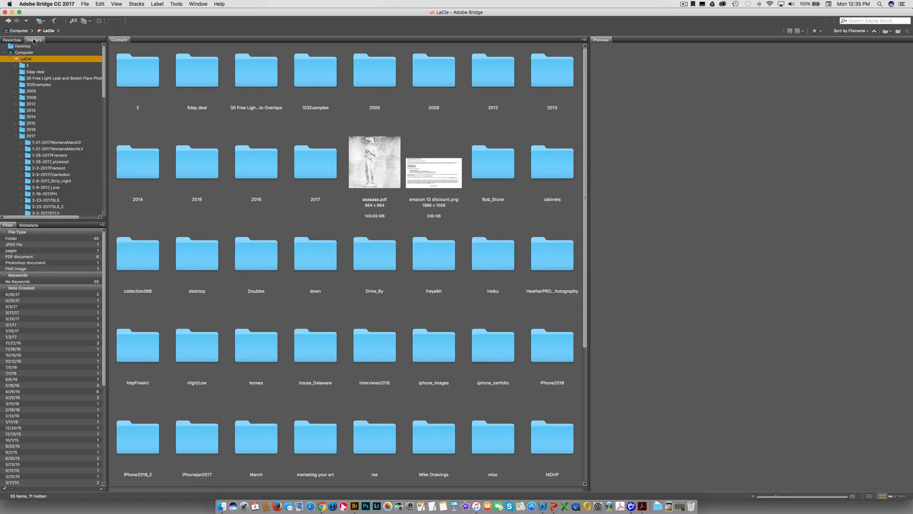
scroll(47, 145, down, 5)
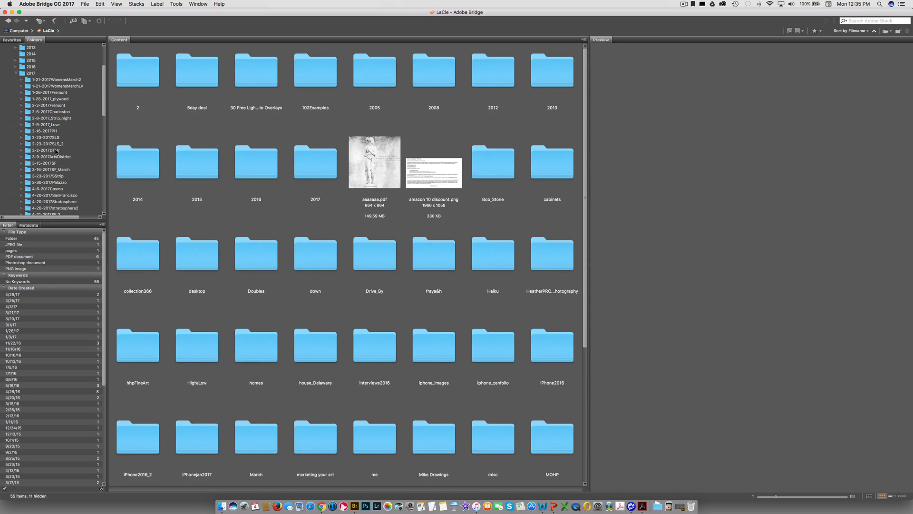
click(84, 157)
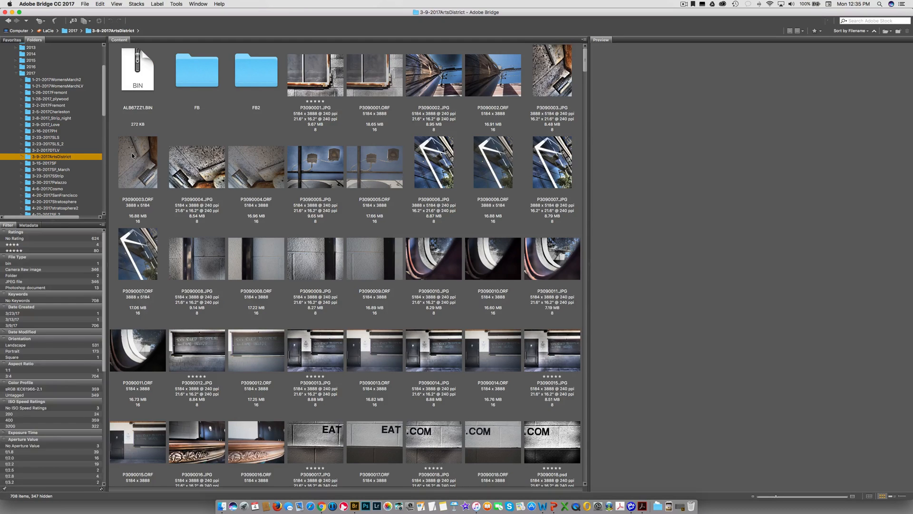
Widen the preview area to fill most of the window and preview P3090005.JPG, P3090002.JPG and P3090001.ORF
click(318, 158)
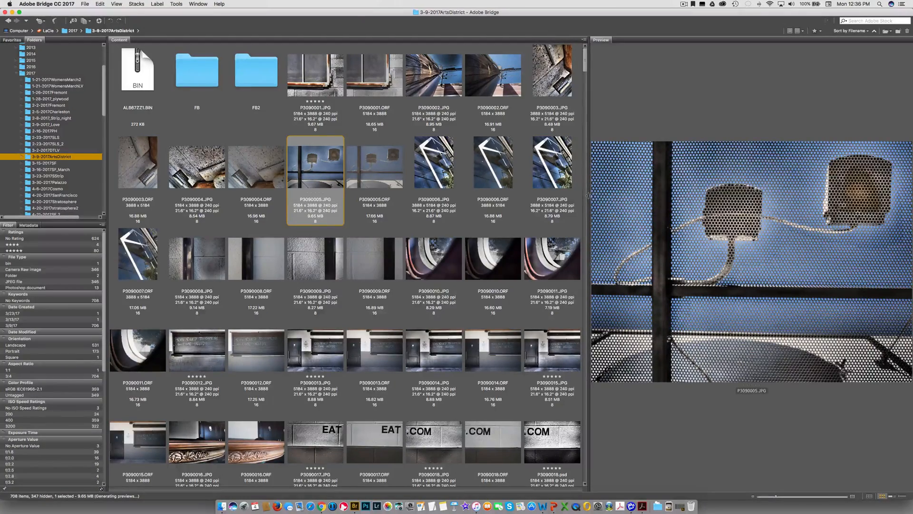
drag(589, 195, 303, 207)
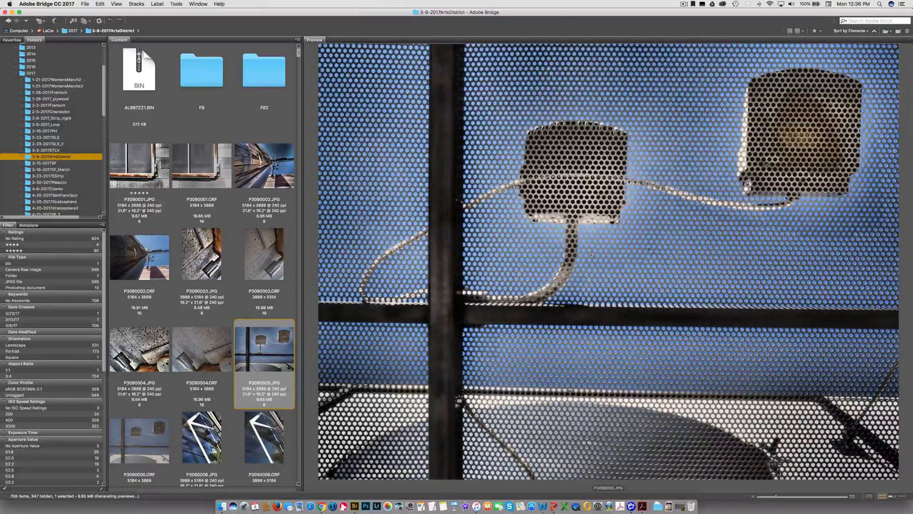
click(256, 177)
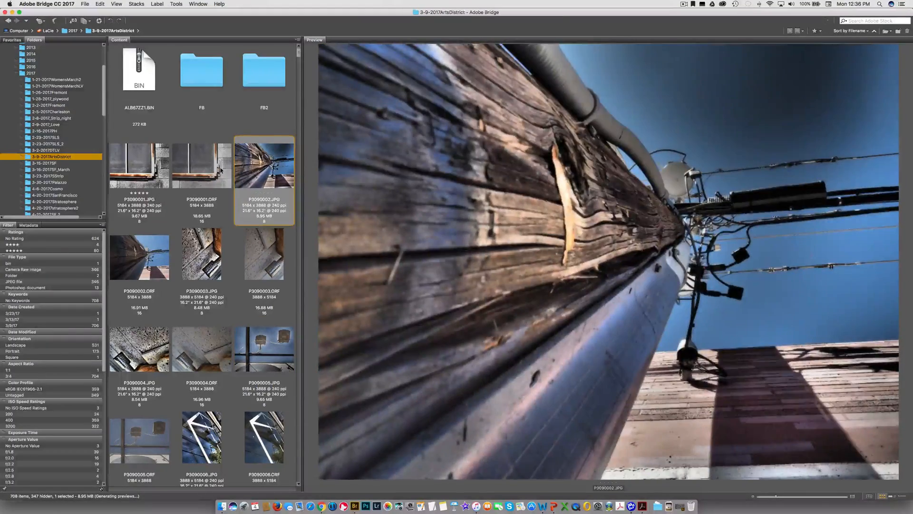
click(221, 169)
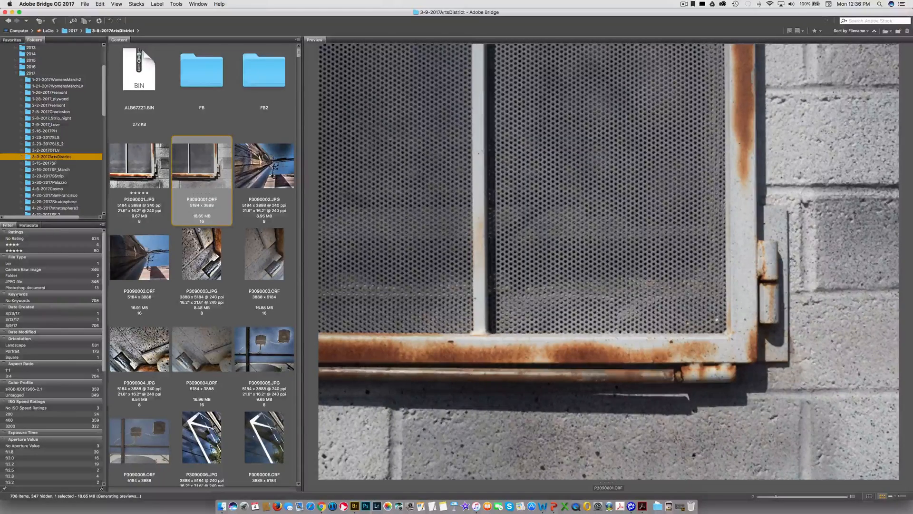
Filter the folder to four-star photos, preview them one after another, and clear the filter
click(29, 243)
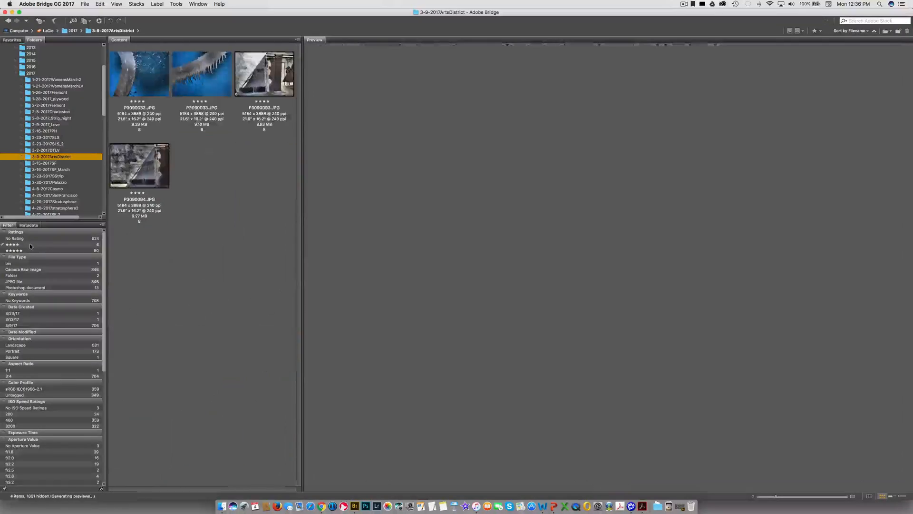
click(162, 72)
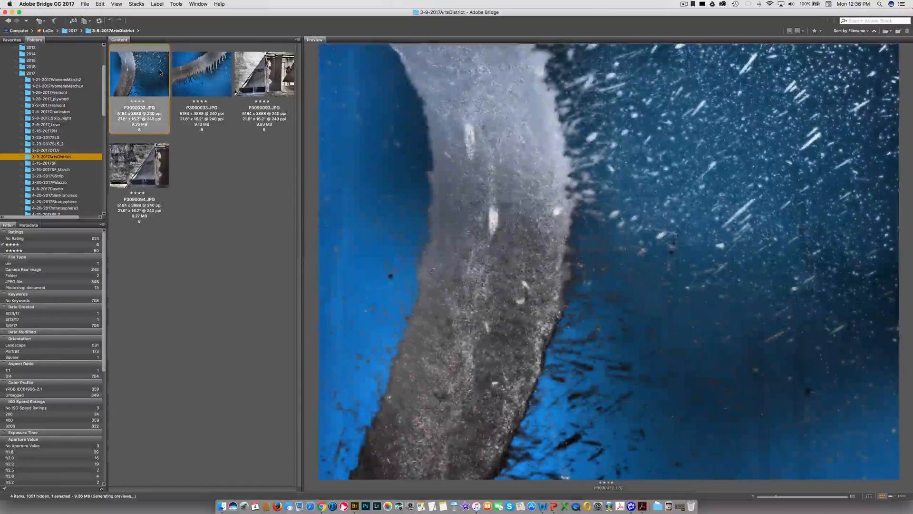
key(Right)
key(Right)
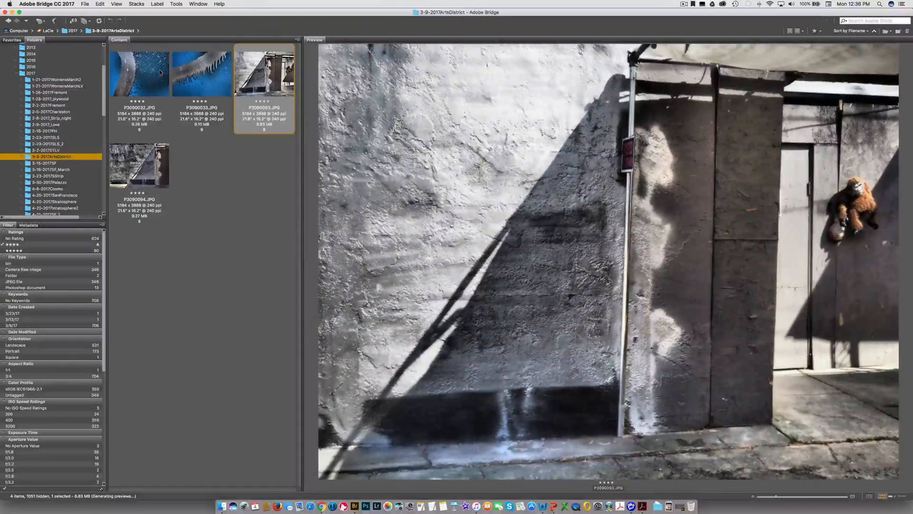
key(Right)
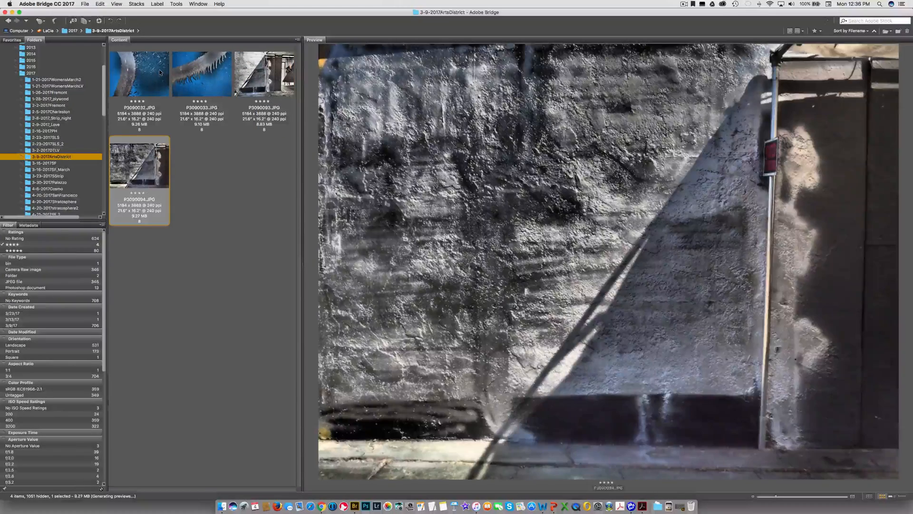
click(40, 245)
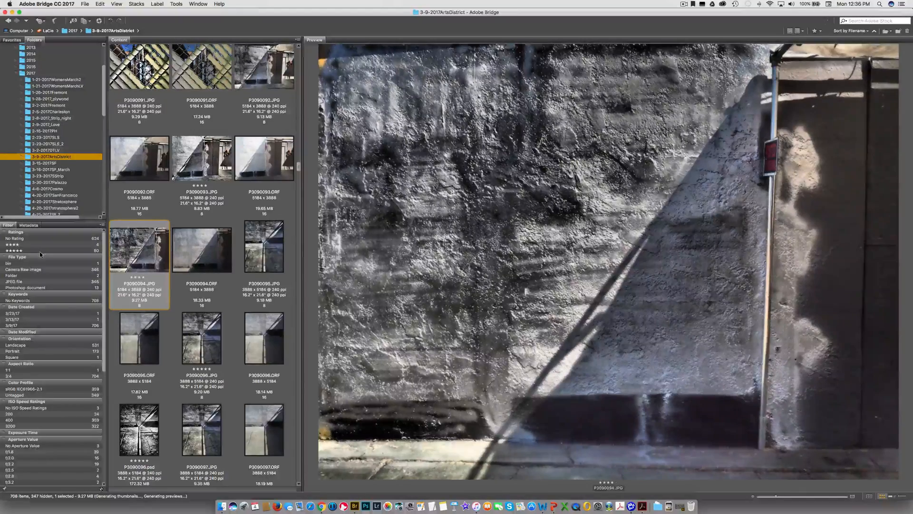
Filter the folder to five-star photos, look through the thumbnails, and clear the filter
click(40, 251)
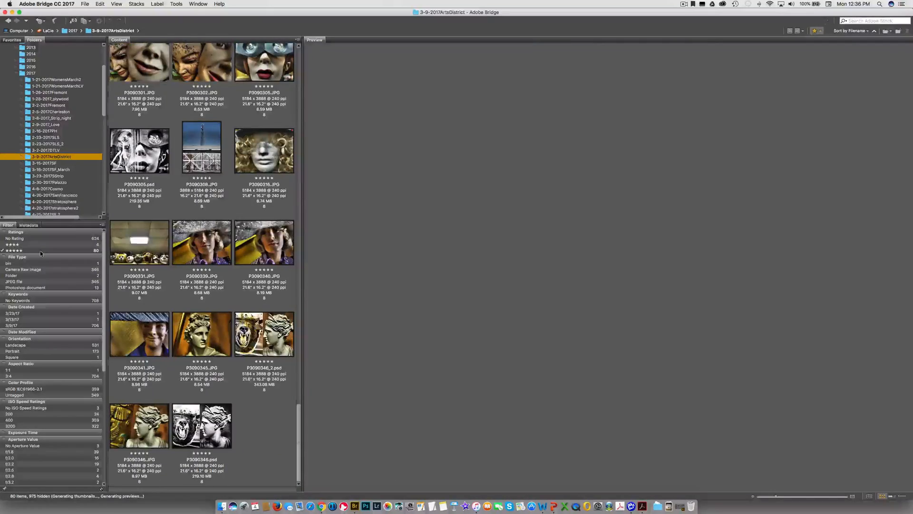
scroll(160, 251, down, 5)
scroll(160, 251, up, 10)
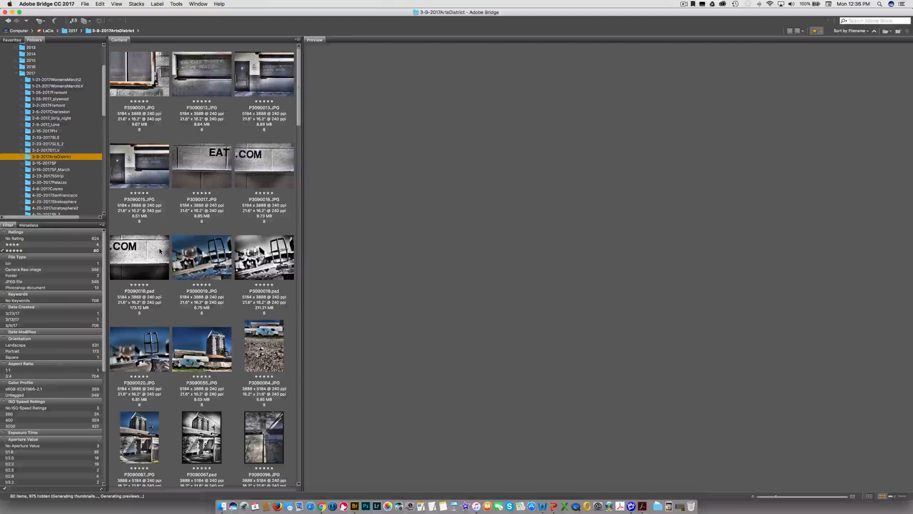
scroll(160, 251, down, 5)
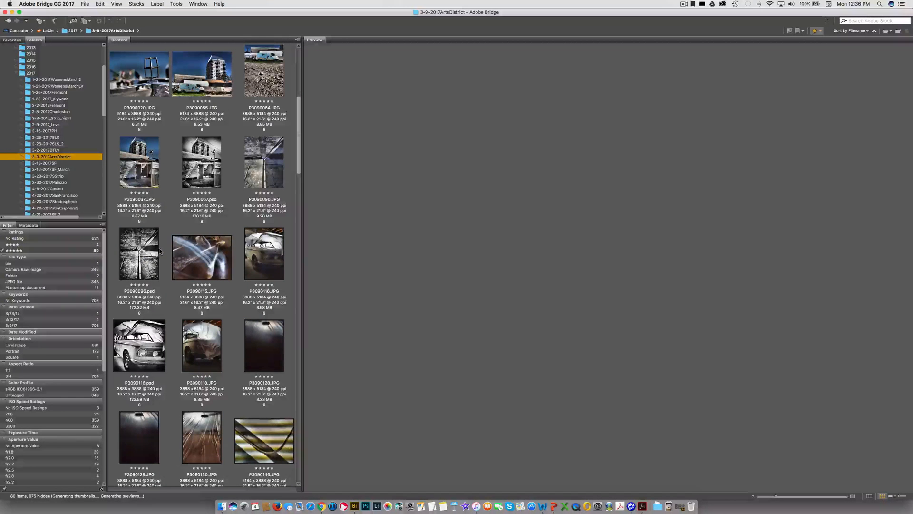
click(32, 250)
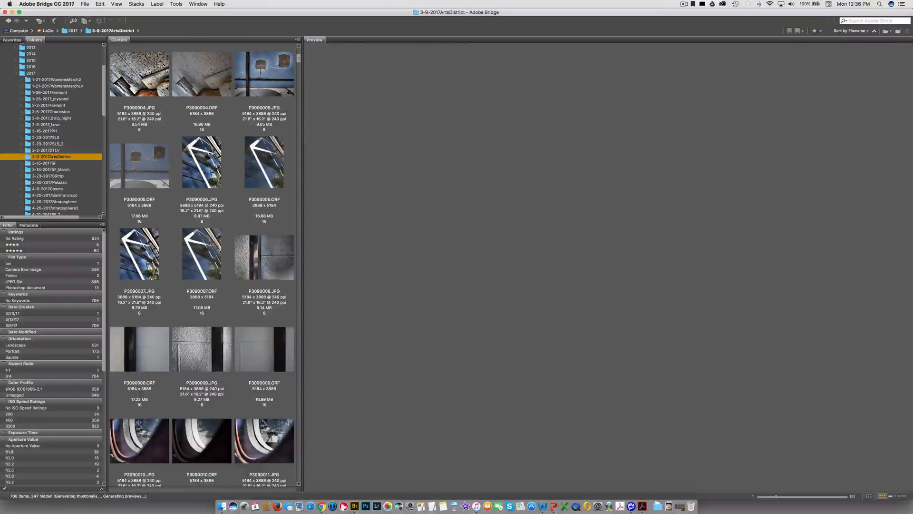
Rate P3090004.JPG five stars, switching it briefly to four stars and back to five
click(138, 80)
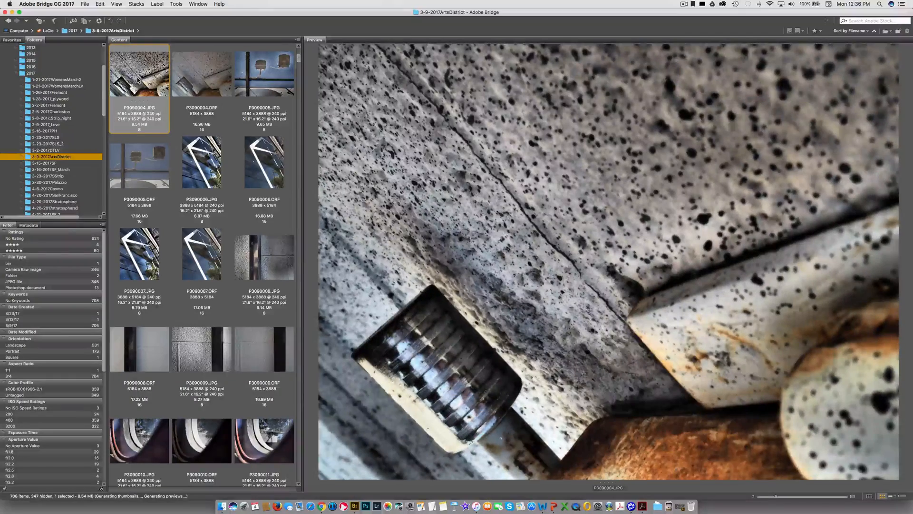
click(160, 4)
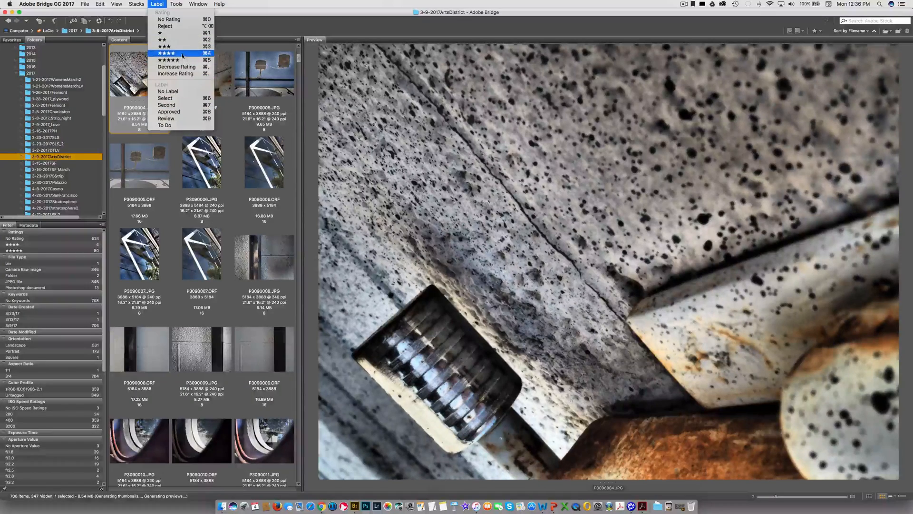
click(208, 61)
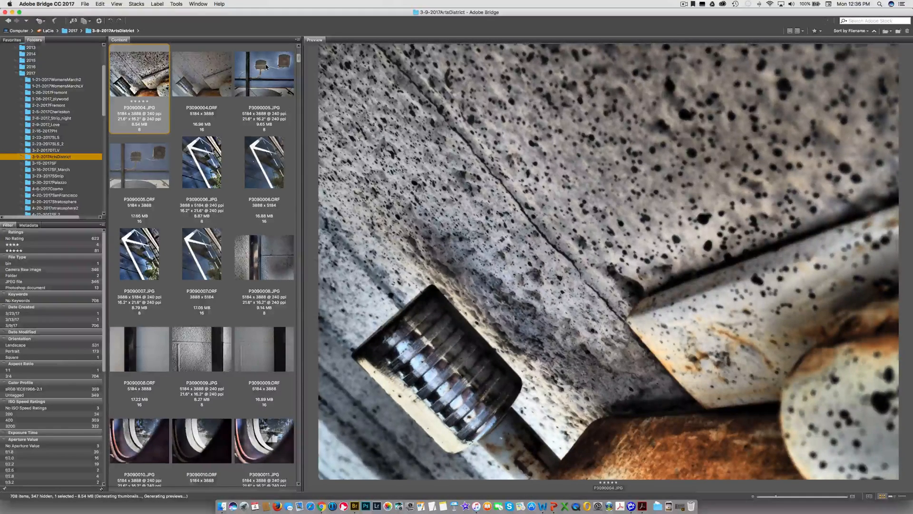
key(super+4)
key(super+5)
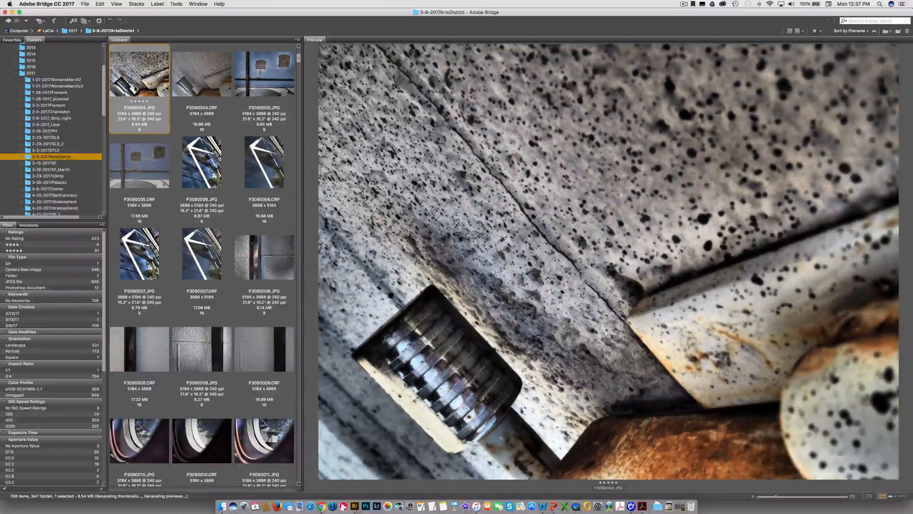
Try the Select, Second, Approved and Review labels in turn on P3090004.JPG and clear the label
key(super+6)
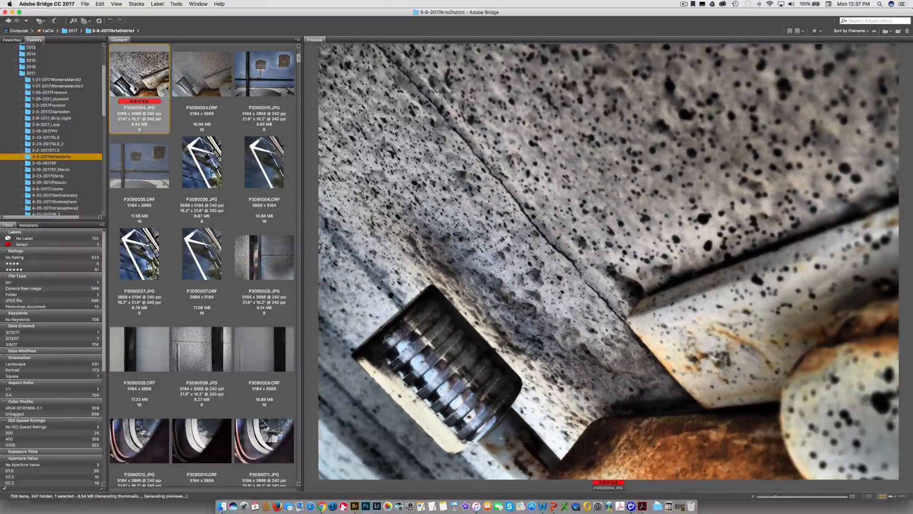
key(super+7)
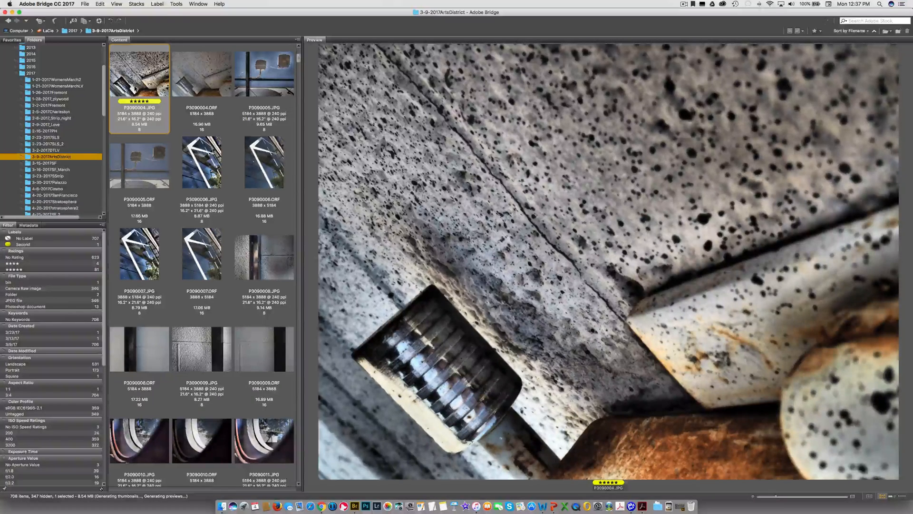
key(super+8)
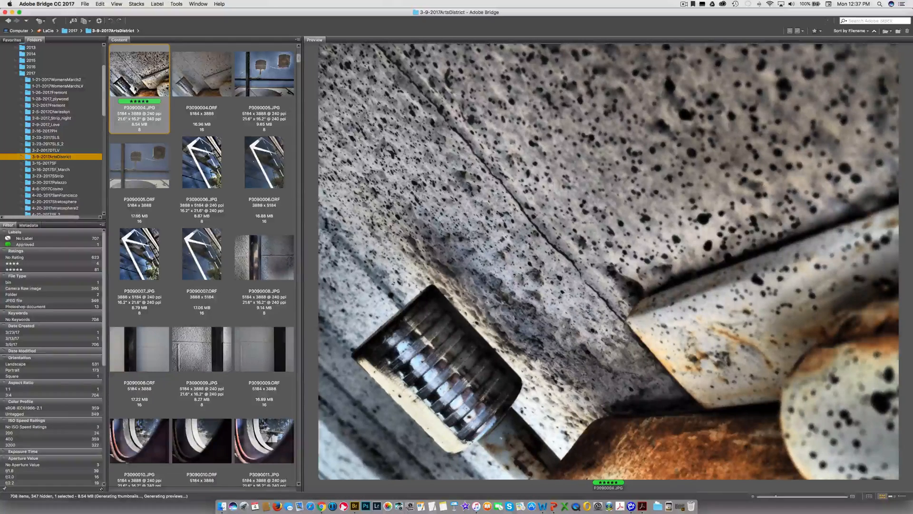
key(super+9)
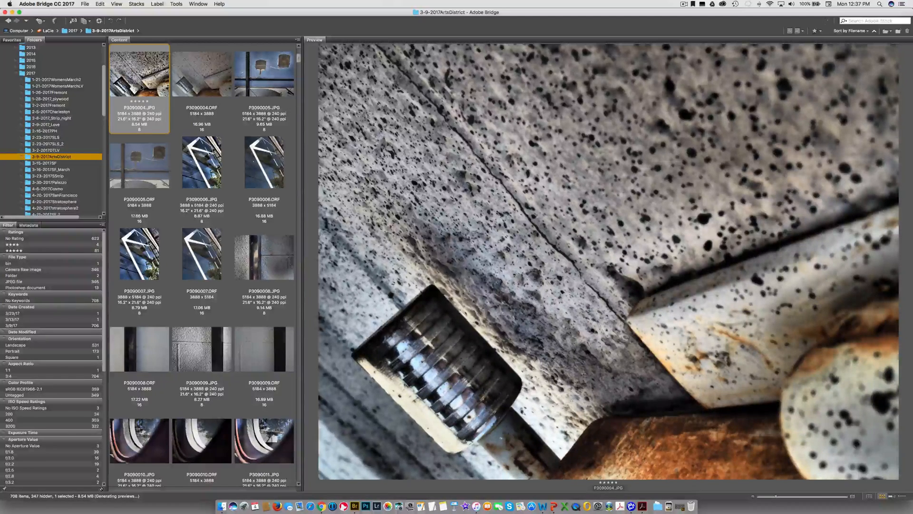
Preview P3090004.ORF and the photos that follow it, up to P3090007.JPG
click(203, 104)
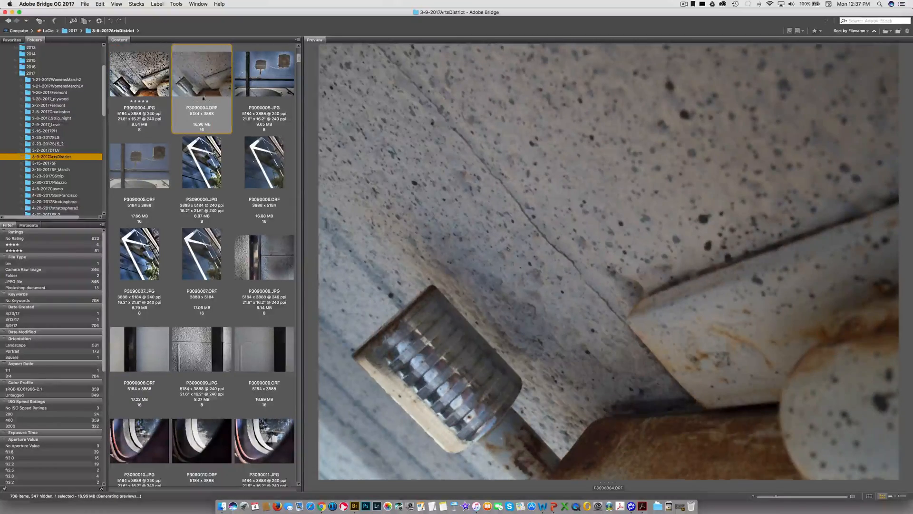
click(263, 79)
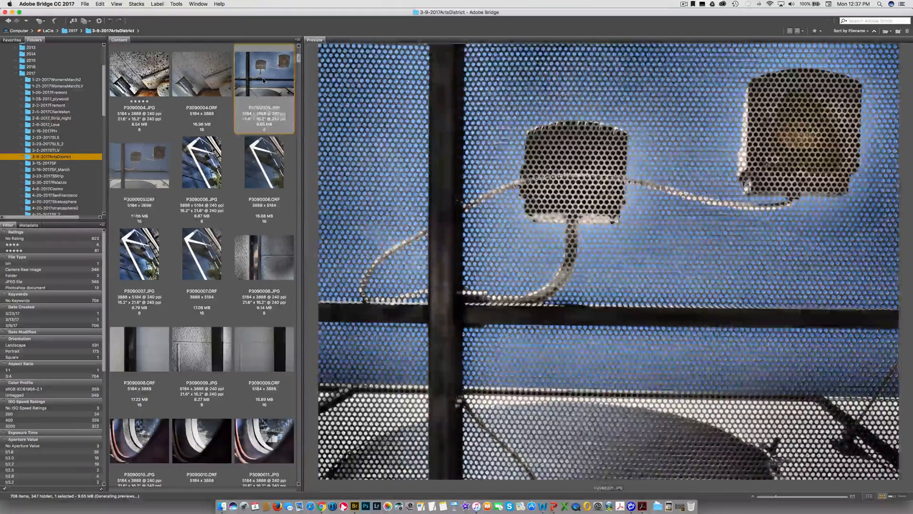
key(Right)
key(Right)
key(Right)
key(Right)
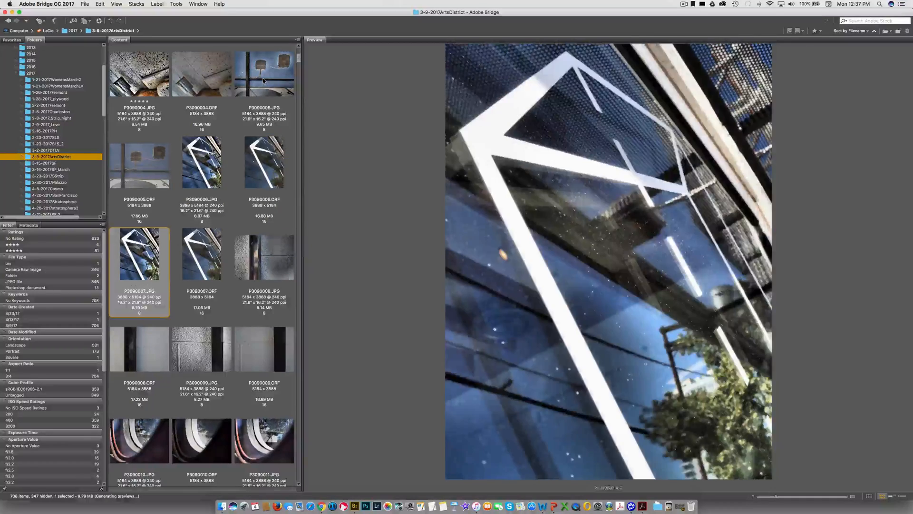
Preview the photos one after another from P3090007.ORF up to P3090012.JPG
key(Right)
key(Right)
key(Right)
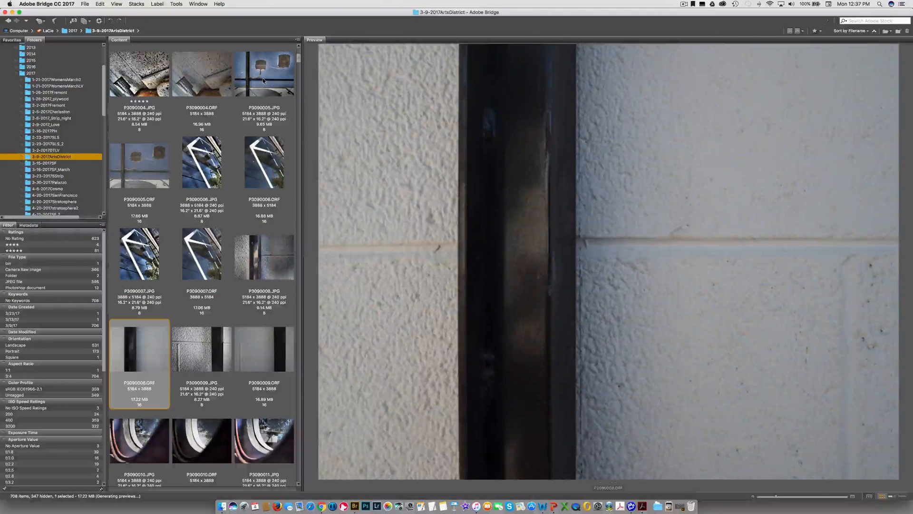
key(Right)
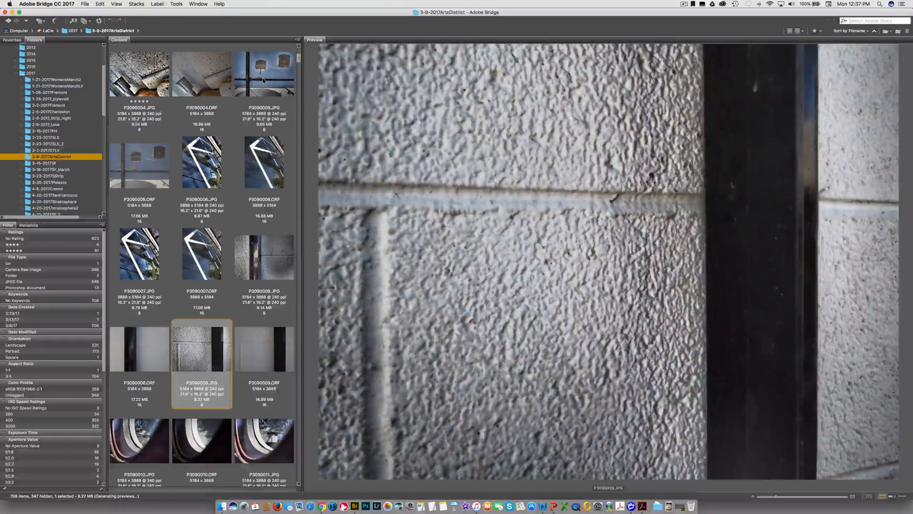
key(Right)
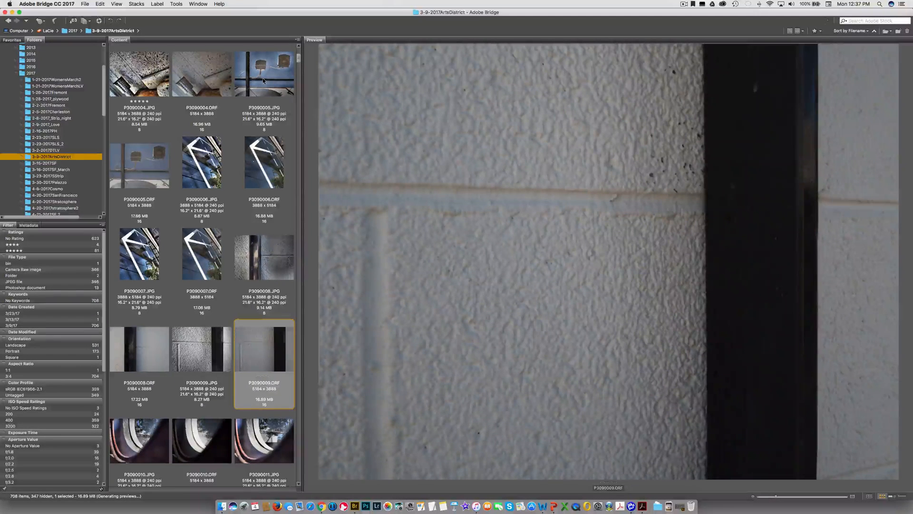
key(Right)
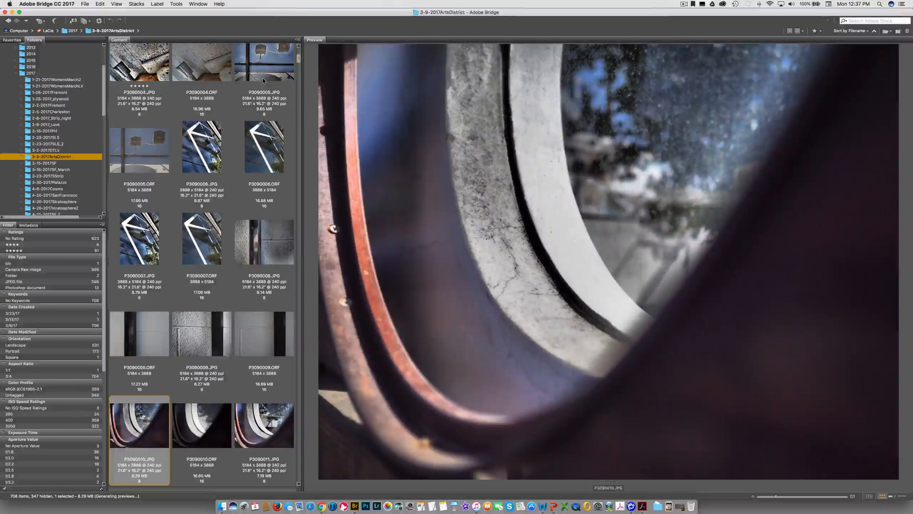
key(Right)
key(Right)
key(Right)
key(Right)
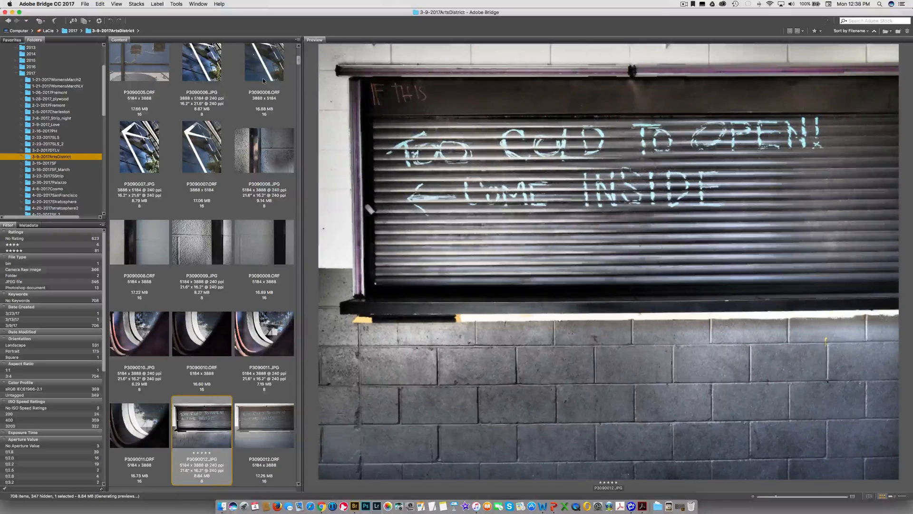
Rate P3090012.ORF five stars and compare its preview with P3090012.JPG
key(Right)
key(super+5)
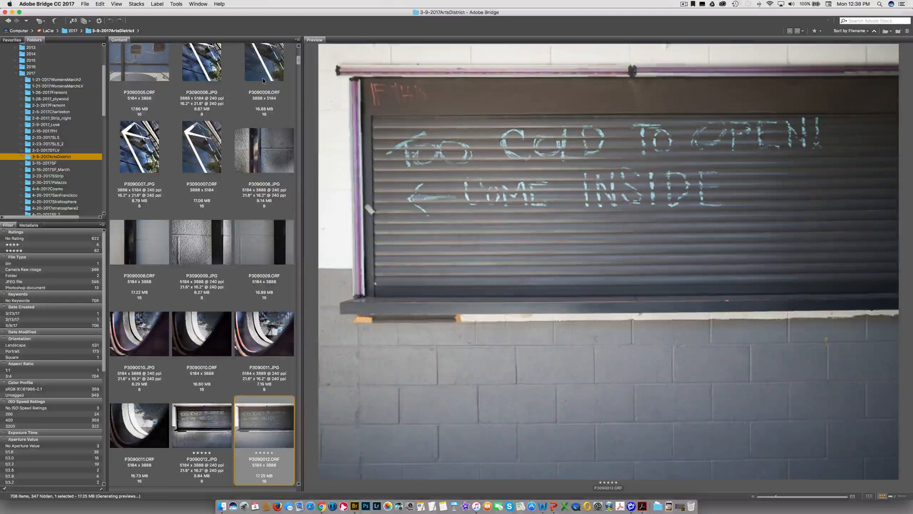
key(Left)
key(Right)
key(Left)
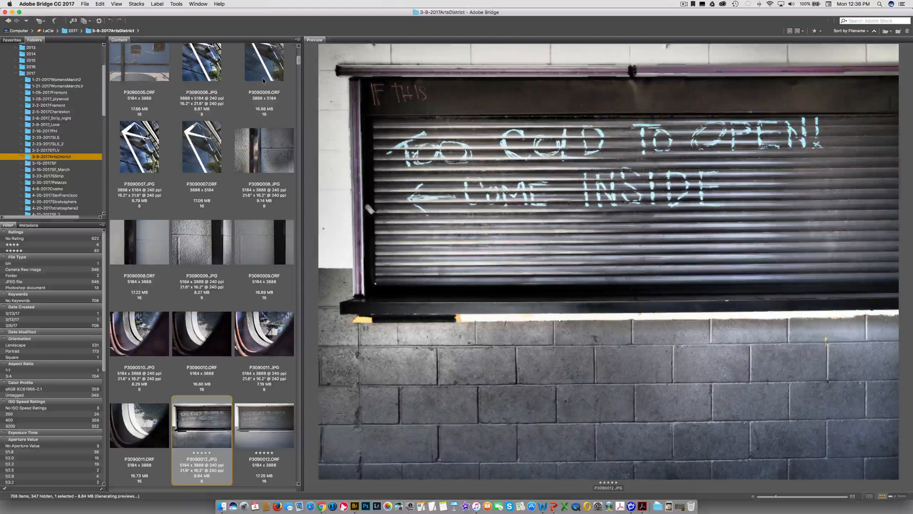
key(Right)
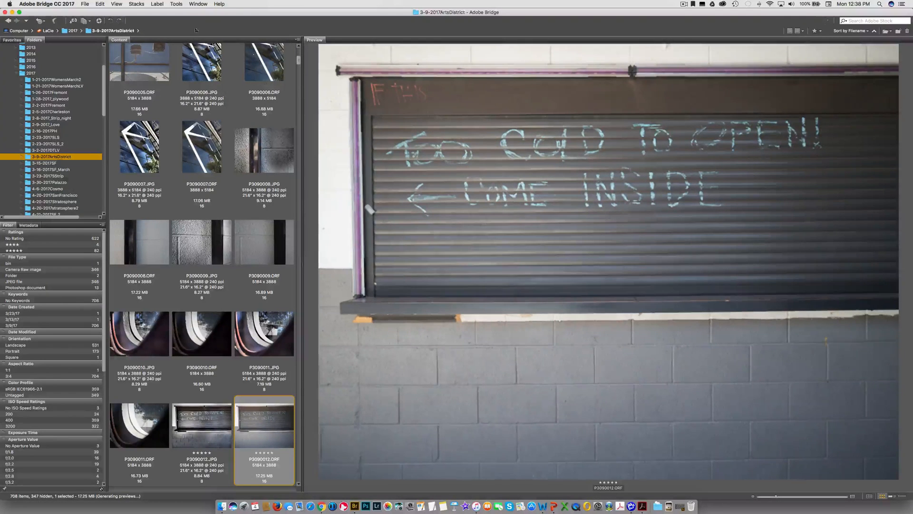
Look through the FB and FB2 subfolders of 3-9-2017ArtsDistrict, ending in FB
click(22, 157)
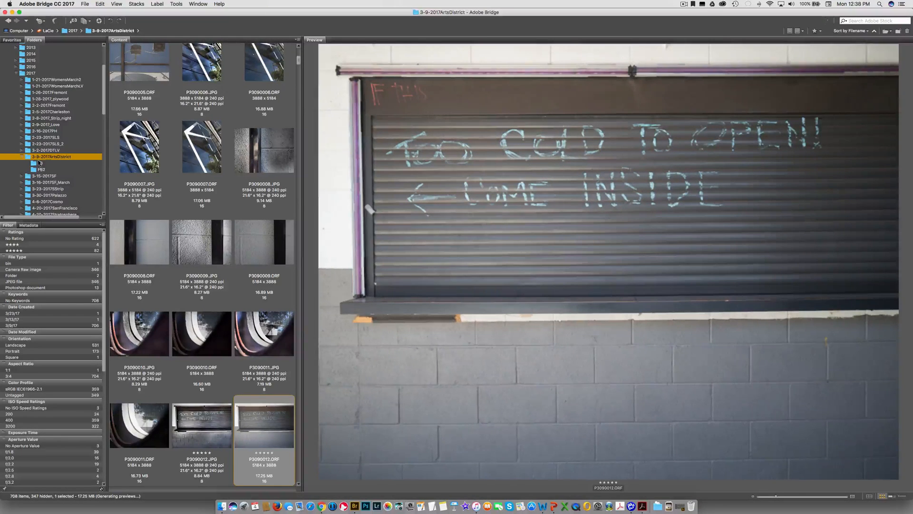
click(39, 164)
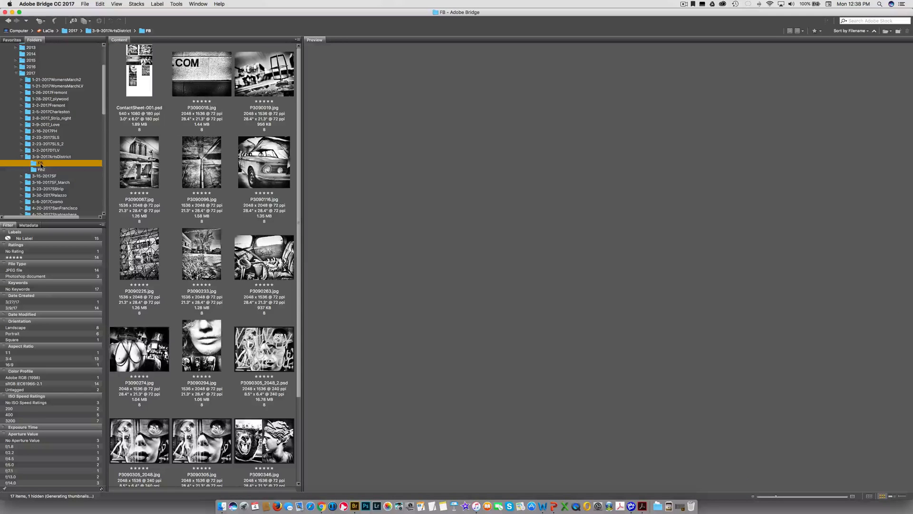
scroll(185, 197, down, 5)
scroll(184, 197, up, 5)
scroll(185, 197, down, 3)
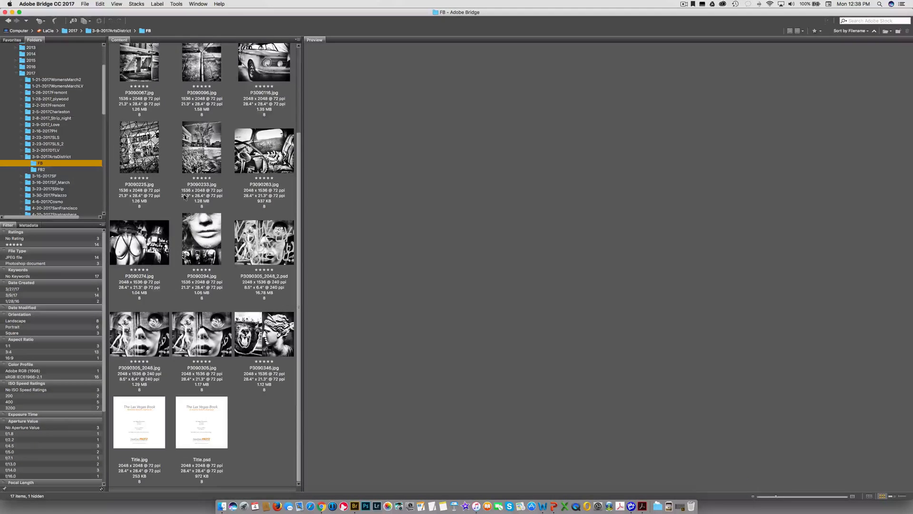
scroll(185, 197, up, 3)
scroll(60, 172, up, 3)
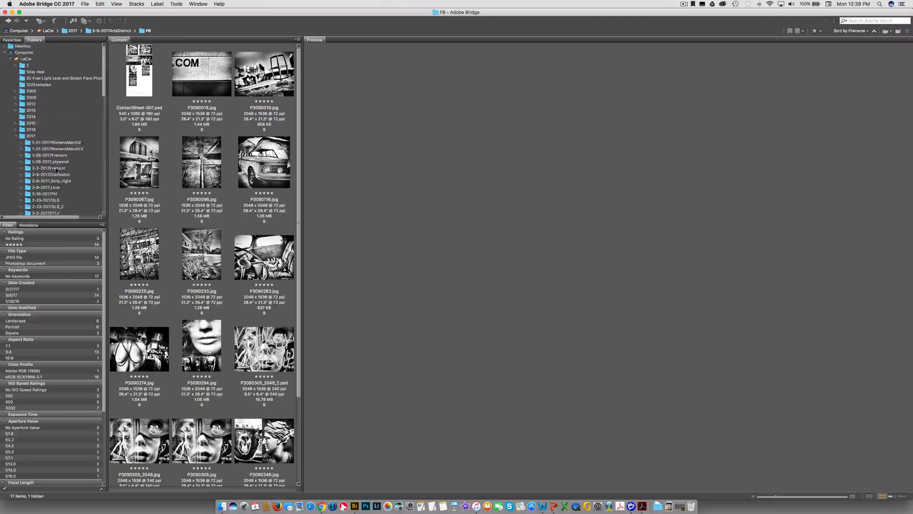
scroll(59, 173, down, 5)
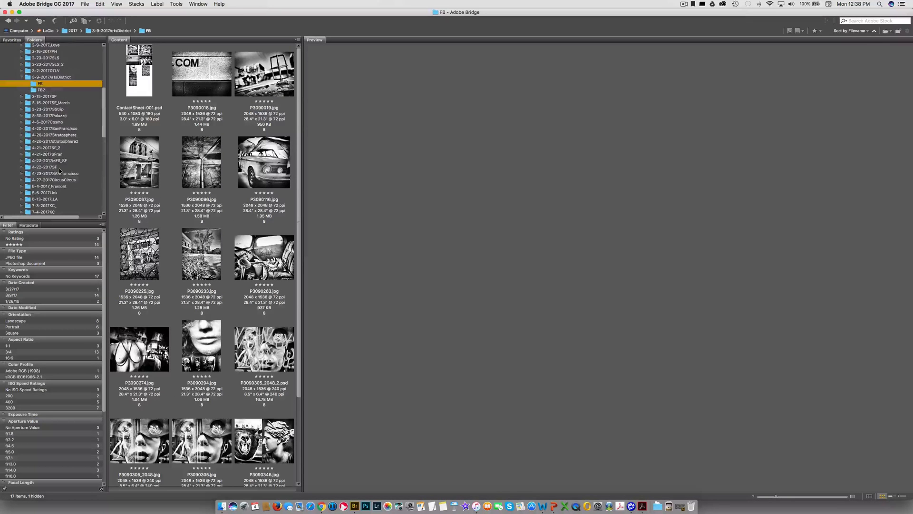
click(42, 90)
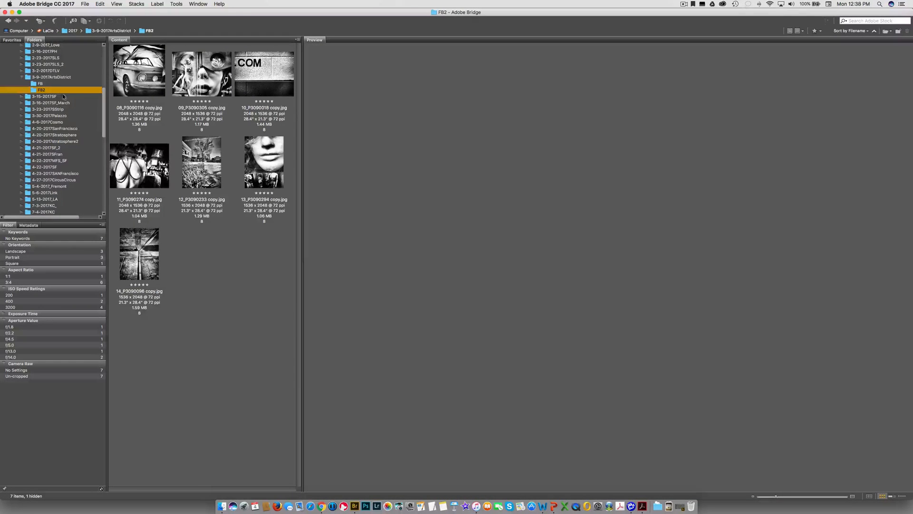
click(47, 84)
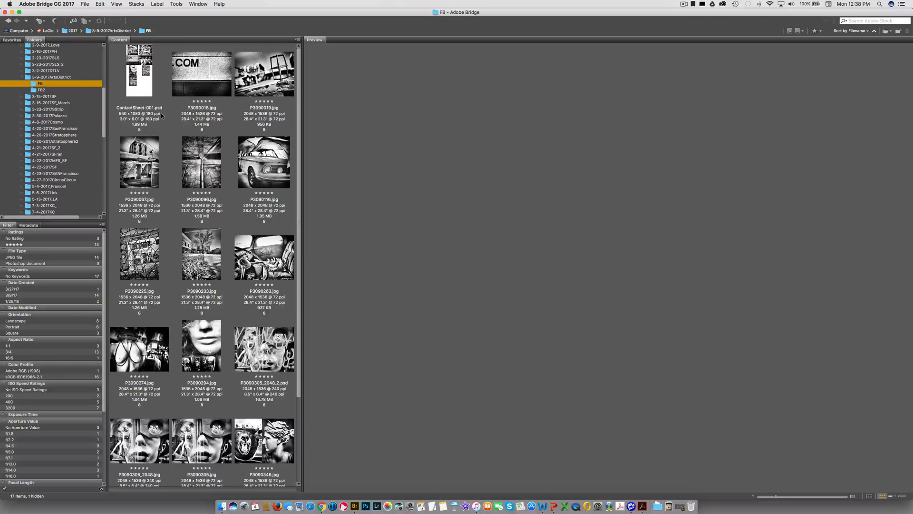
Create a new folder named "Contact sheet" inside the FB folder
click(82, 4)
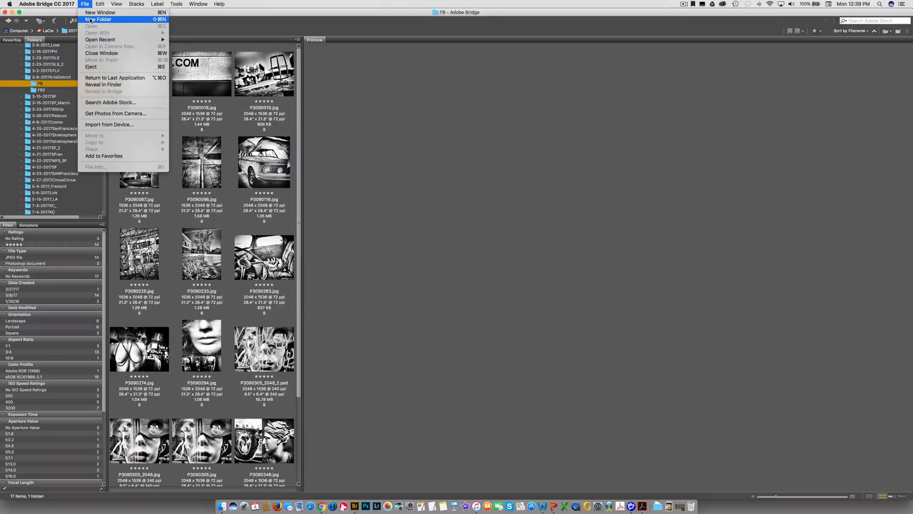
click(154, 22)
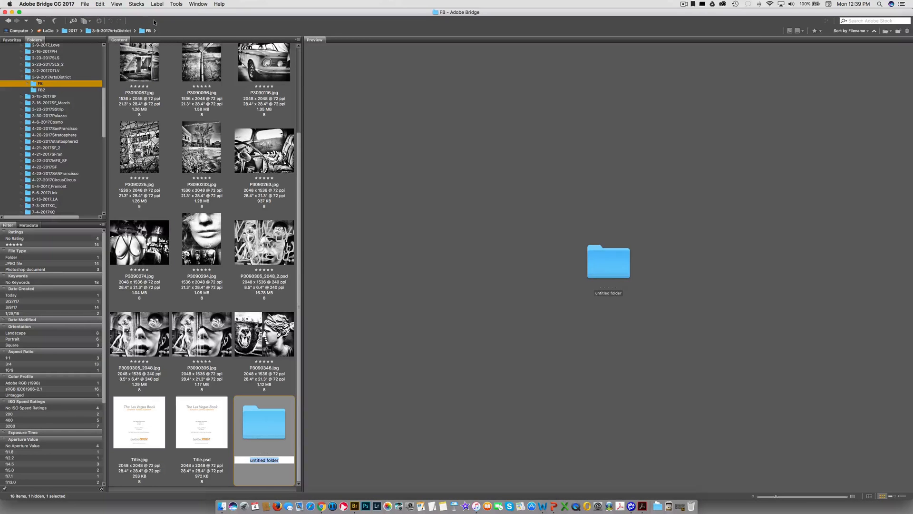
text(Contact sheet)
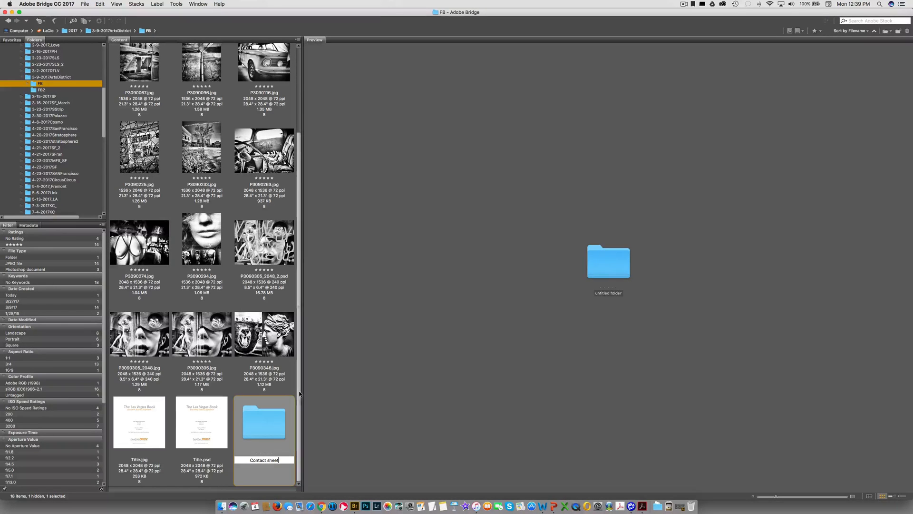
key(Return)
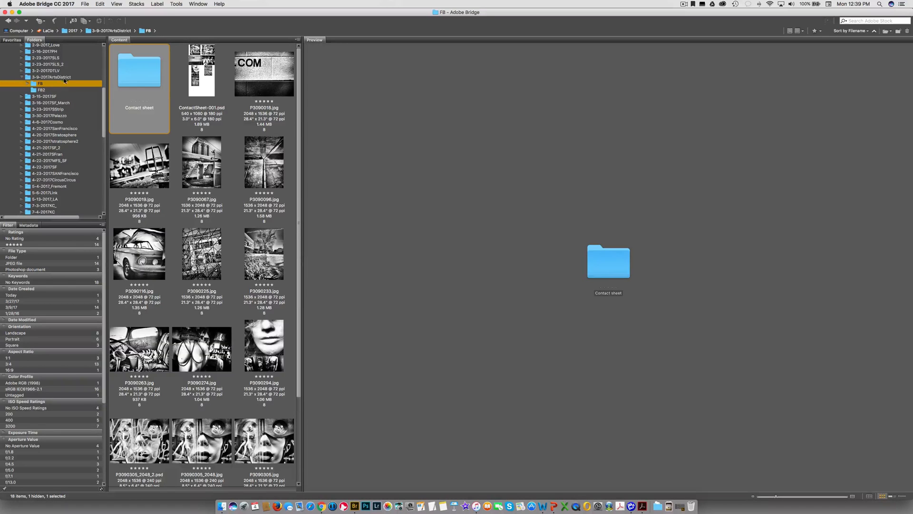
Move the Contact sheet folder out of FB into 3-9-2017ArtsDistrict and open that parent folder
click(28, 83)
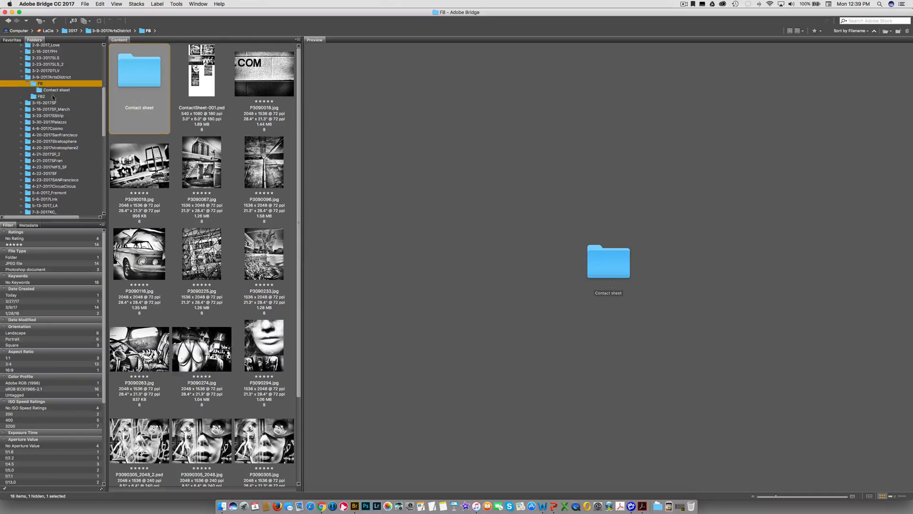
drag(40, 90, 43, 78)
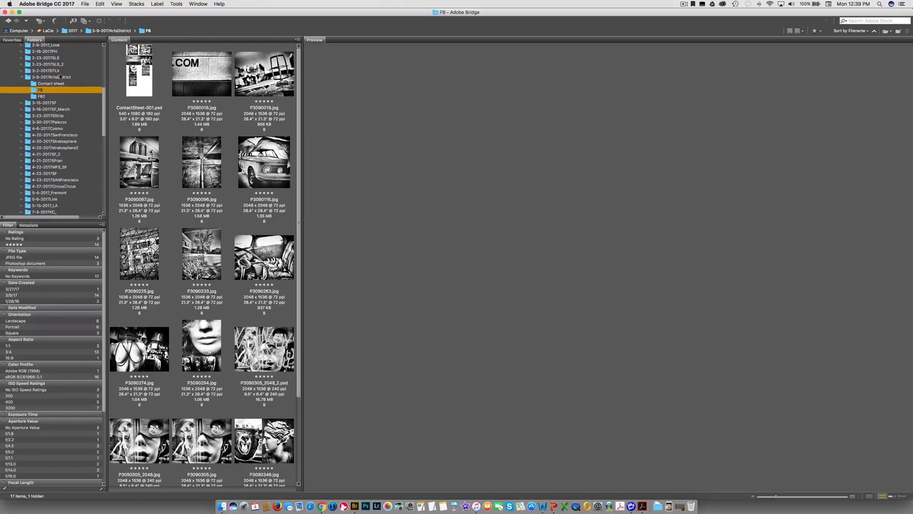
click(61, 78)
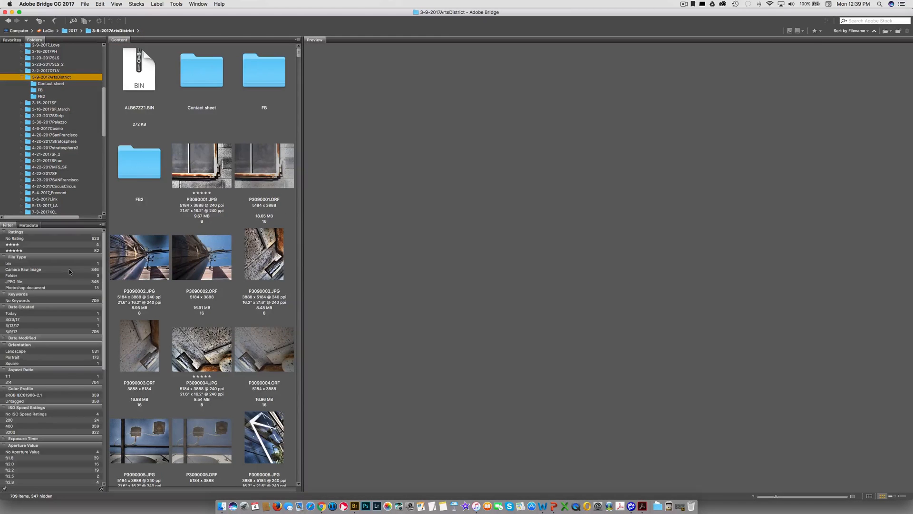
Filter the folder to five-star photos and give P3090001.JPG the Select label
click(49, 252)
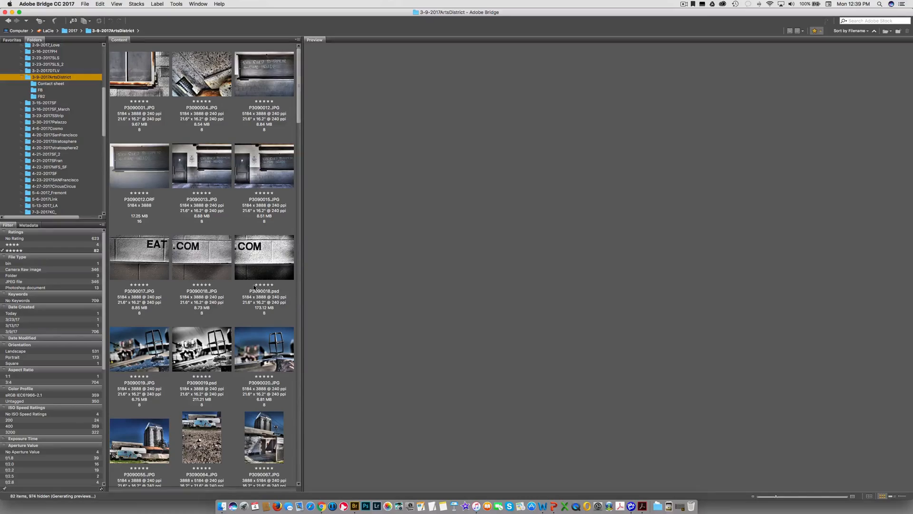
click(127, 70)
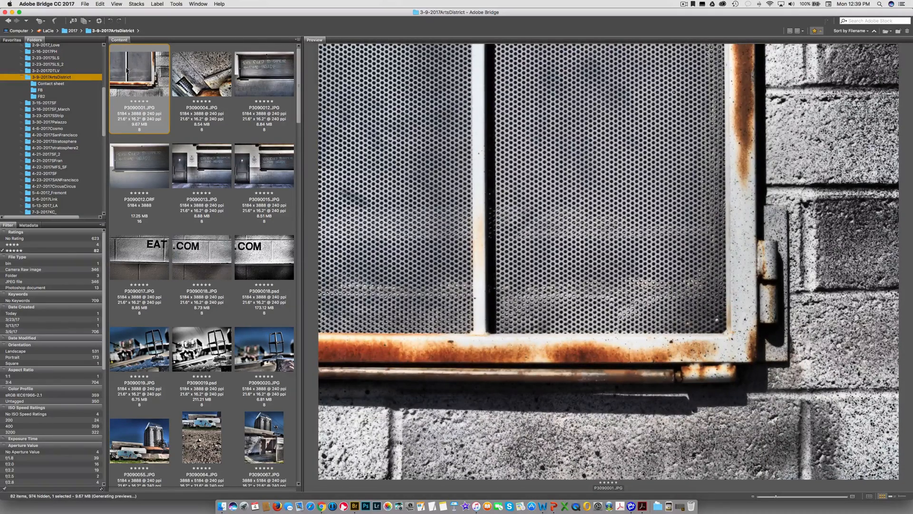
key(super+6)
Go on through the five-star photos to P3090013.JPG and give it the Select label
key(Right)
key(Right)
key(Right)
key(Right)
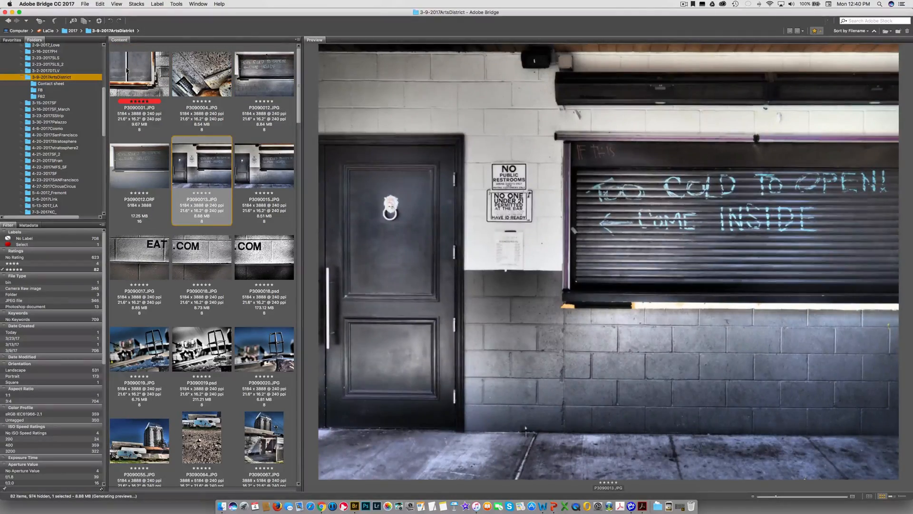
key(super+6)
Preview the five-star photos from P3090015.JPG to P3090019.JPG
key(Right)
key(Right)
key(Right)
key(Right)
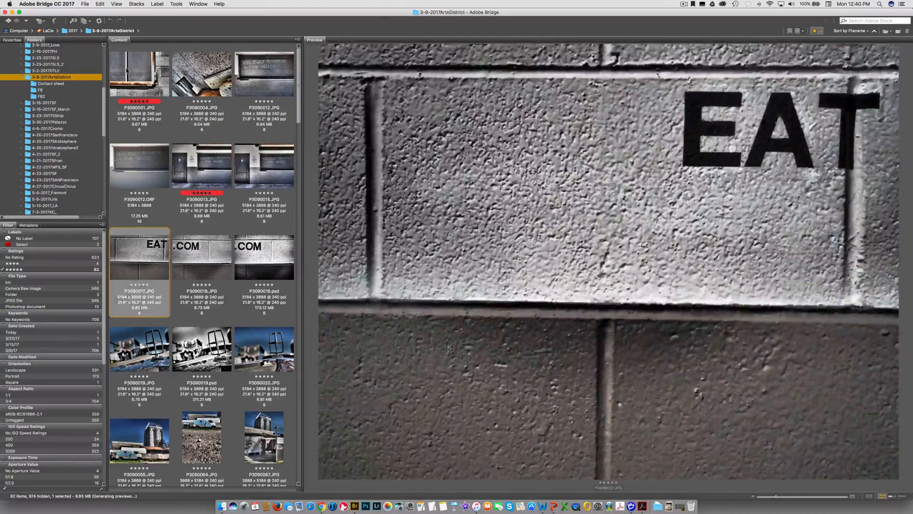
key(Right)
key(Right)
key(Left)
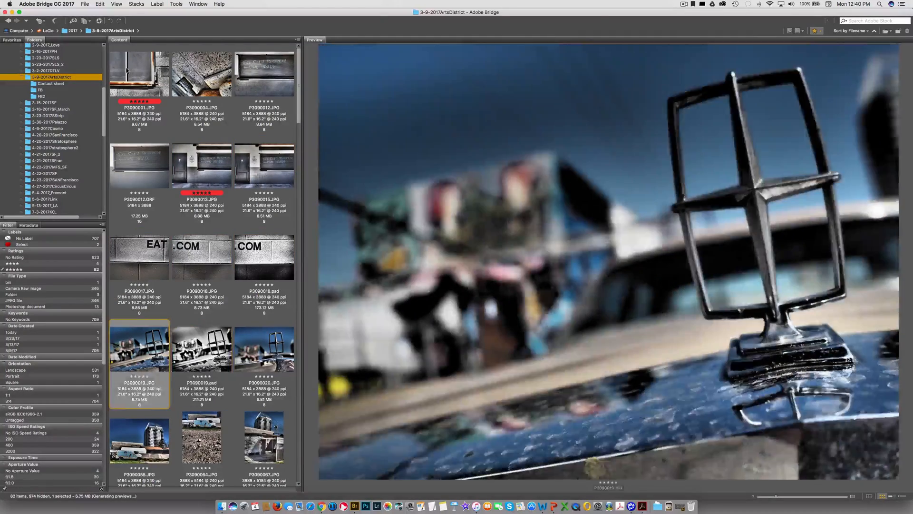
Compare the hood ornament photos P3090019.JPG, P3090019.psd and P3090020.JPG
key(Right)
key(Right)
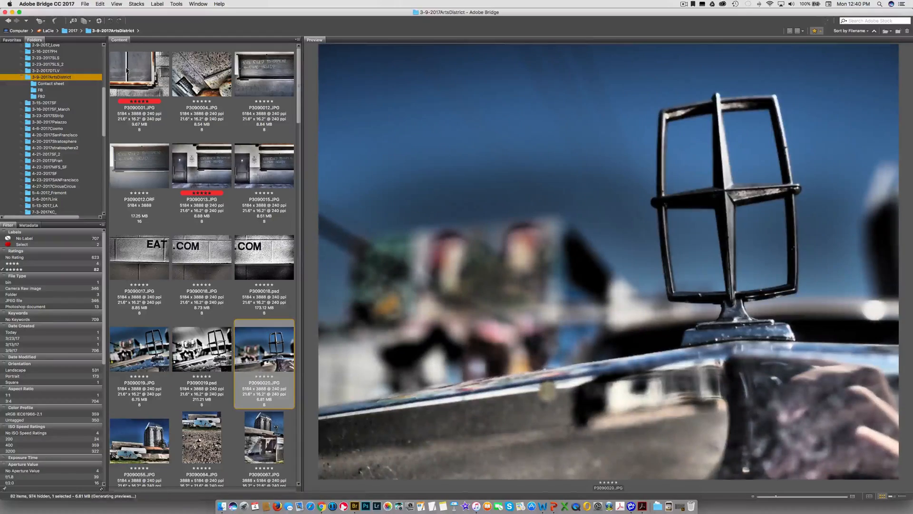
key(Left)
key(Left)
key(Right)
key(Left)
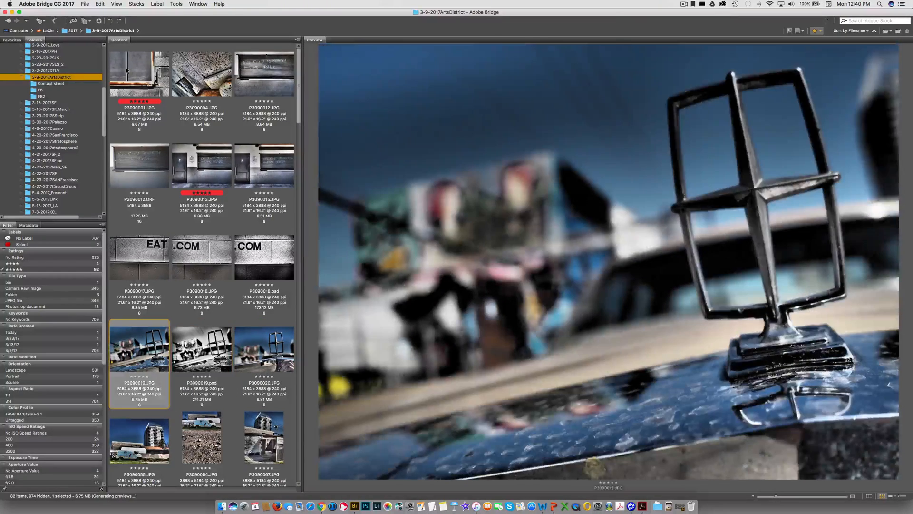
key(Right)
key(Right)
Preview P3090055.JPG and compare P3090064.JPG with P3090067.JPG
key(Right)
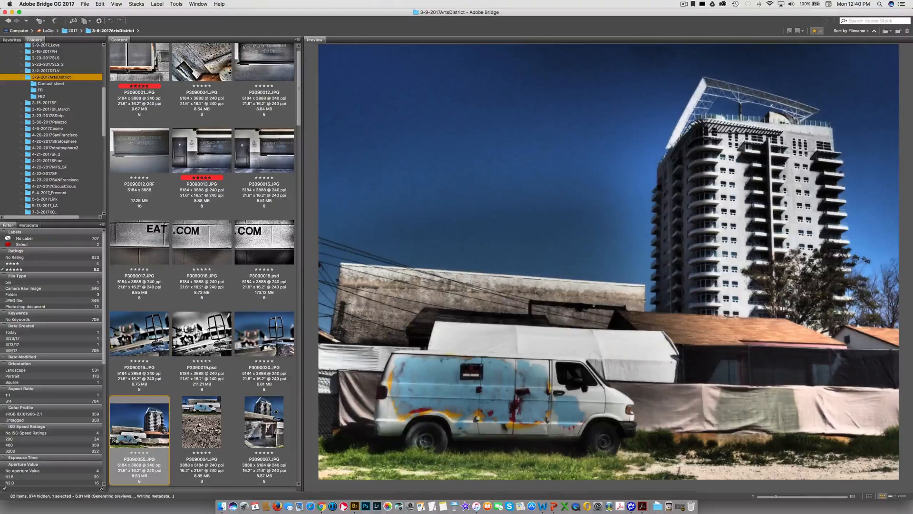
key(Right)
key(Right)
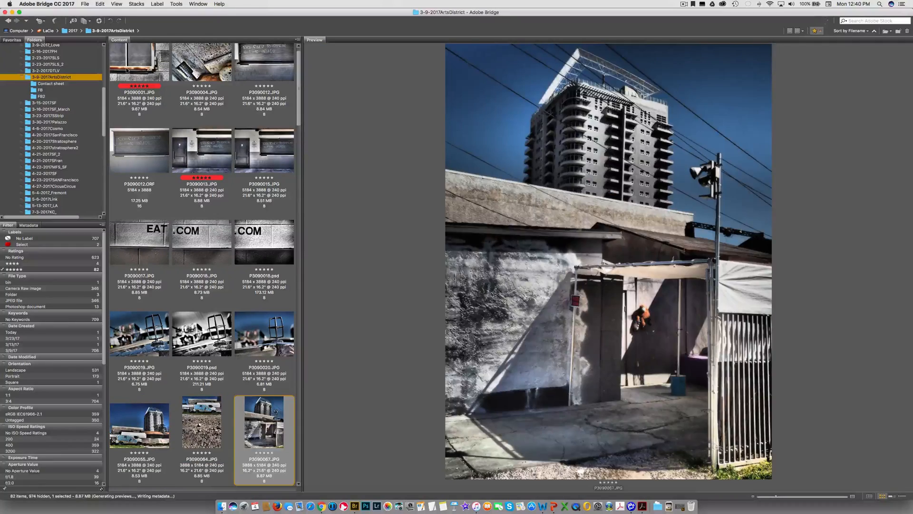
key(Left)
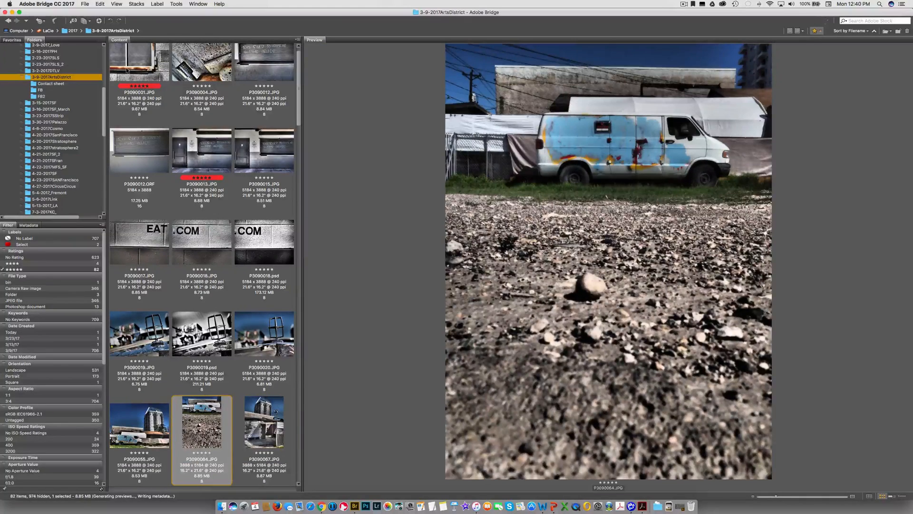
key(Right)
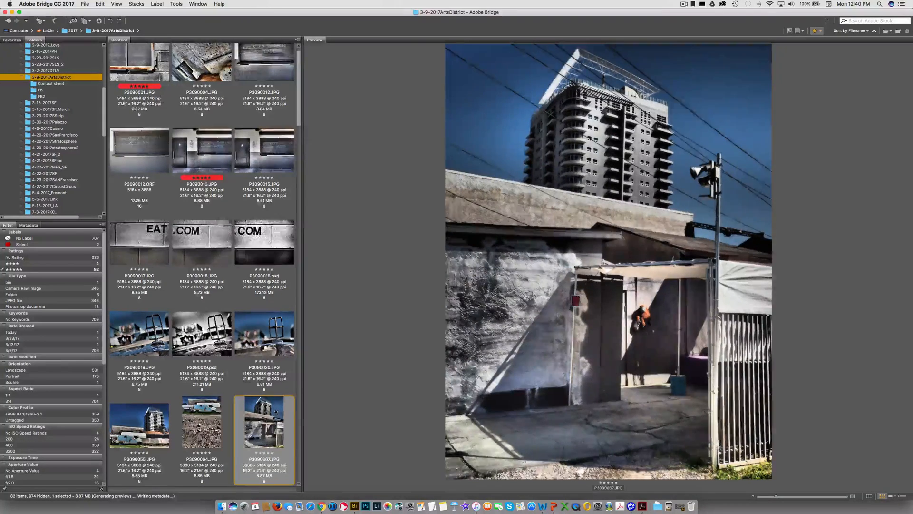
key(Right)
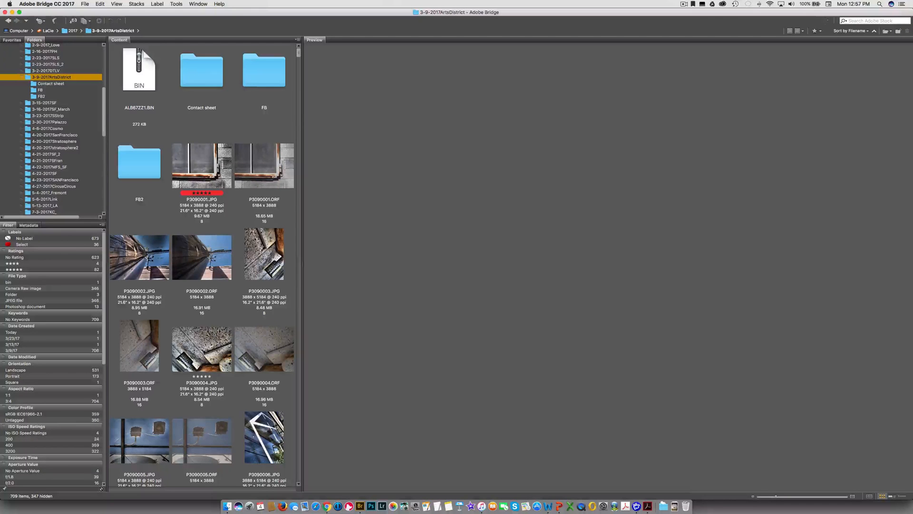
Filter the 3-9-2017ArtsDistrict folder to photos with the Select label
click(81, 245)
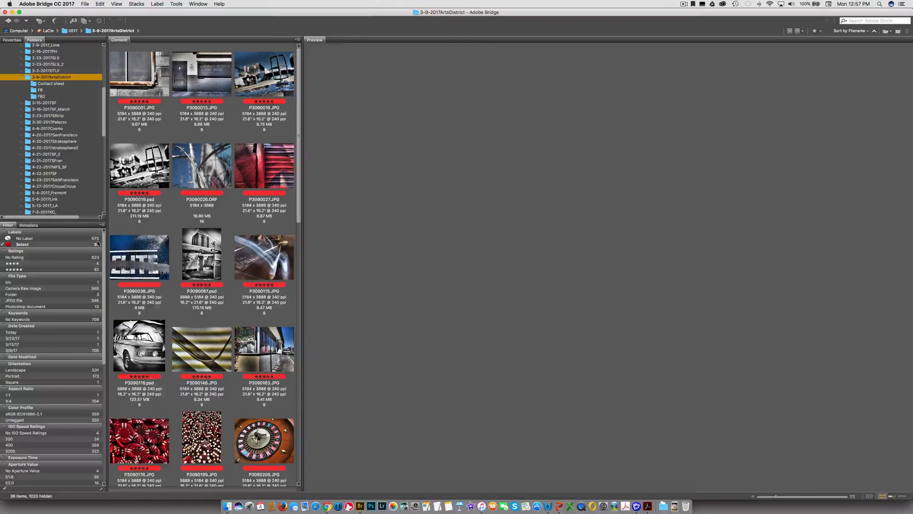
Move all Select-labelled photos into the Contact sheet subfolder of 3-9-2017ArtsDistrict and open that subfolder
key(super+a)
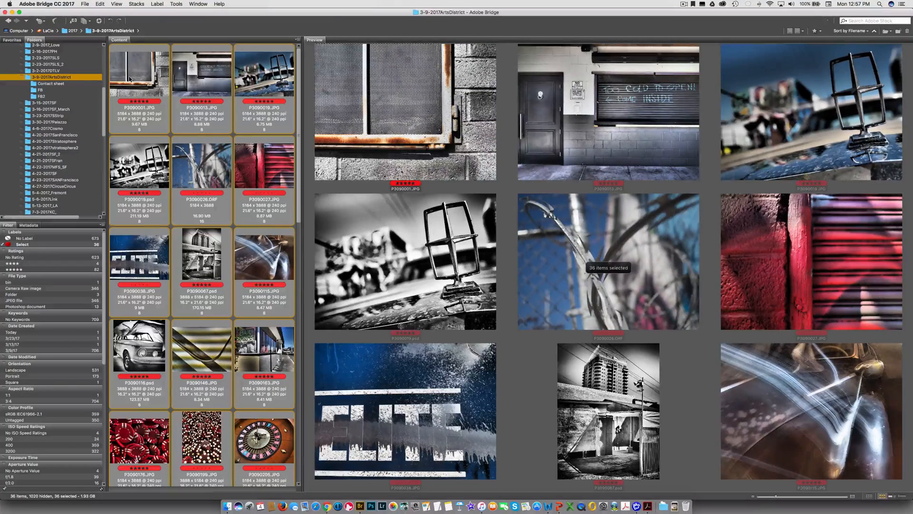
drag(130, 79, 93, 83)
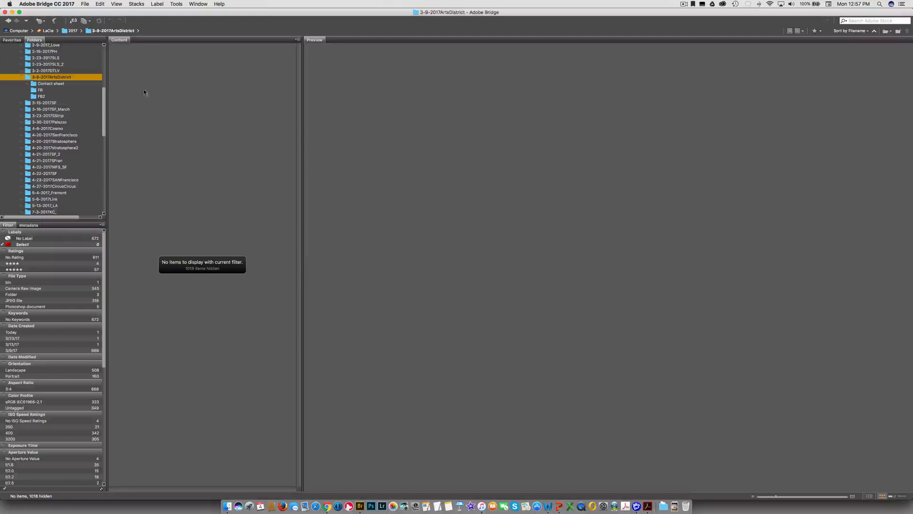
click(75, 85)
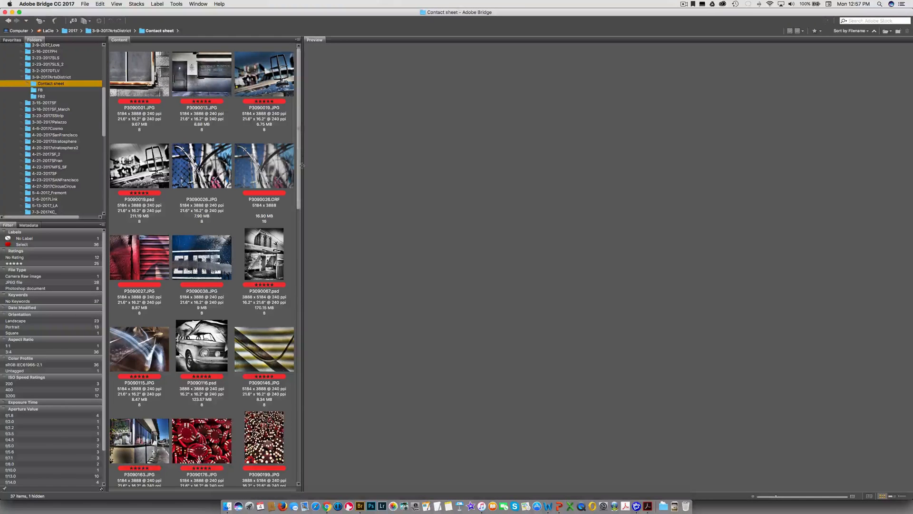
Reorder the contact sheet photos manually by placing P3090026.ORF before P3090026.JPG, and look through the whole folder
drag(277, 169, 186, 166)
drag(264, 257, 241, 270)
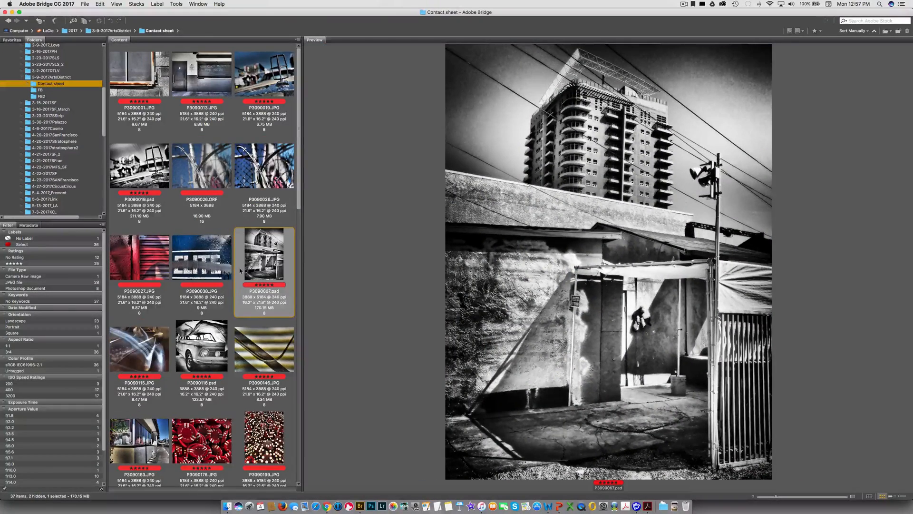
scroll(272, 240, down, 10)
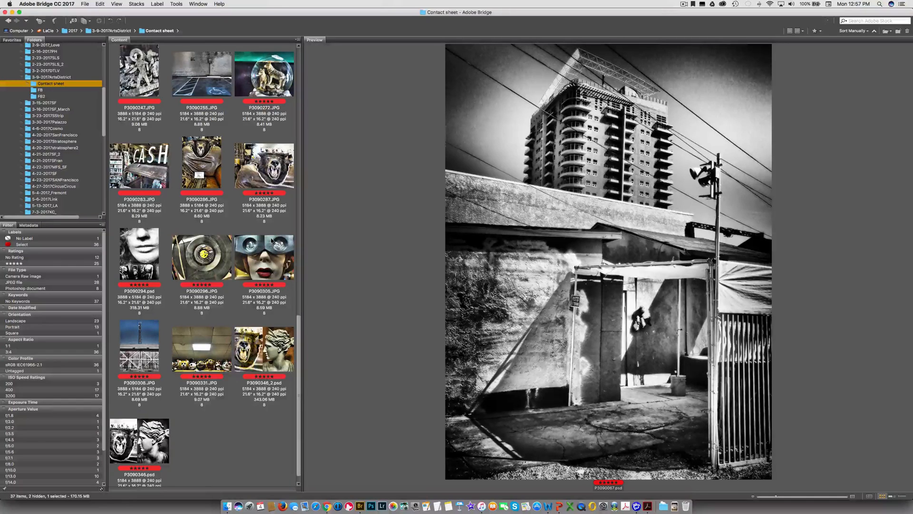
scroll(271, 241, up, 10)
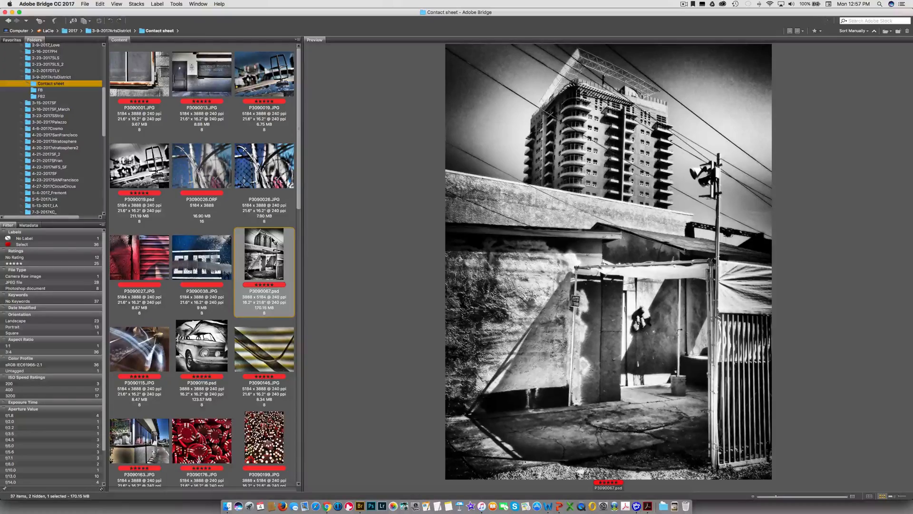
Start a Batch Rename of all photos in the Contact sheet folder, using the text 100 as the first filename part
key(super+a)
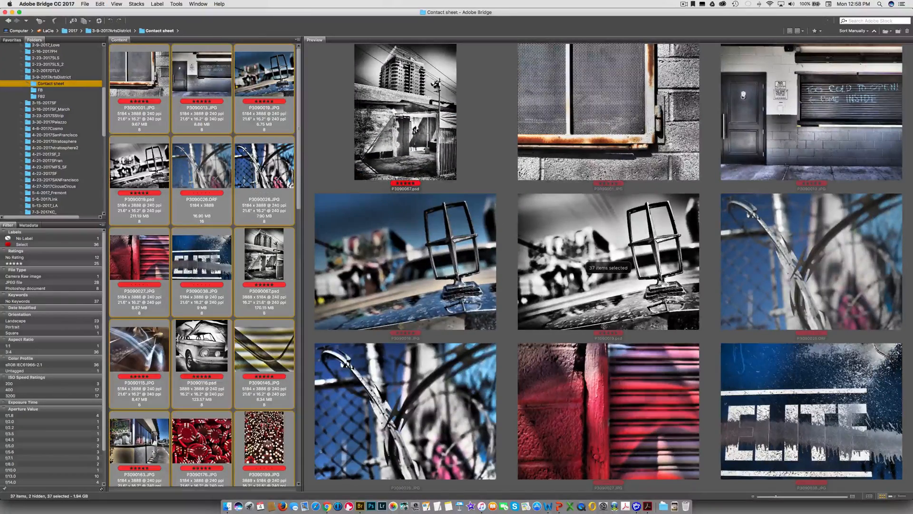
click(155, 4)
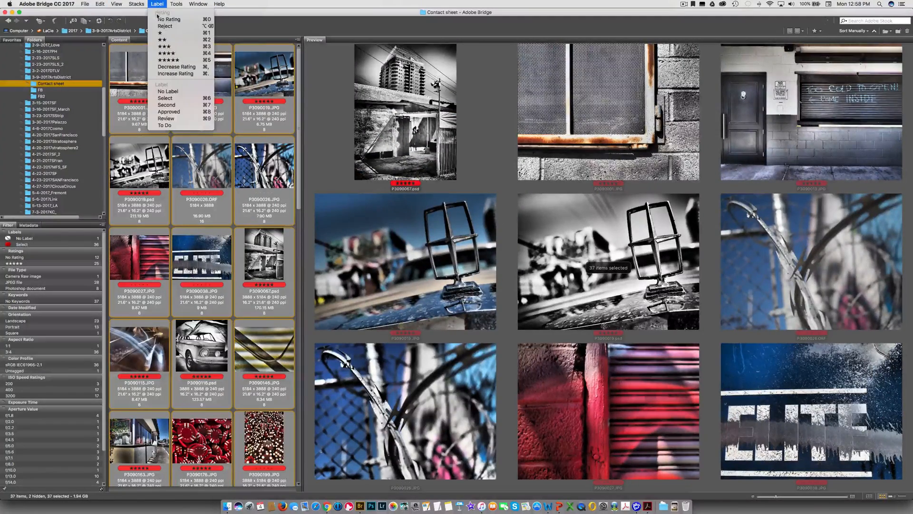
mouse_move(175, 4)
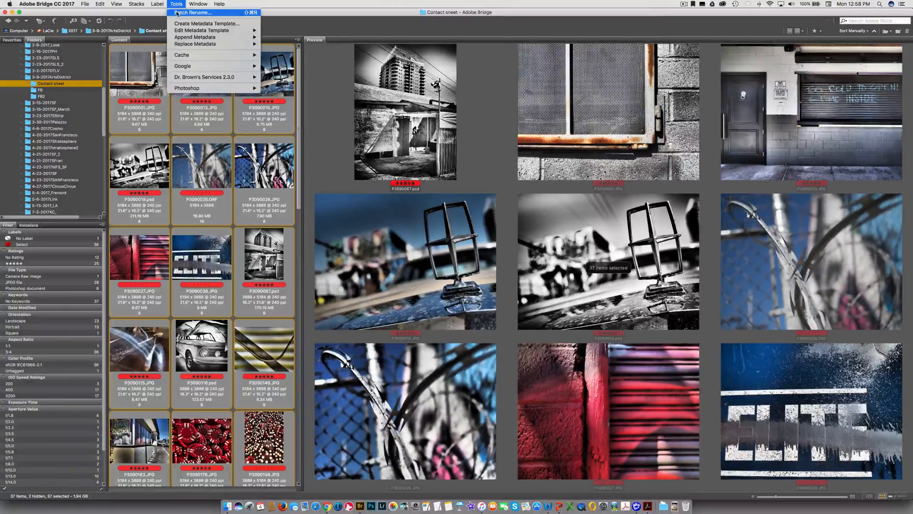
click(177, 13)
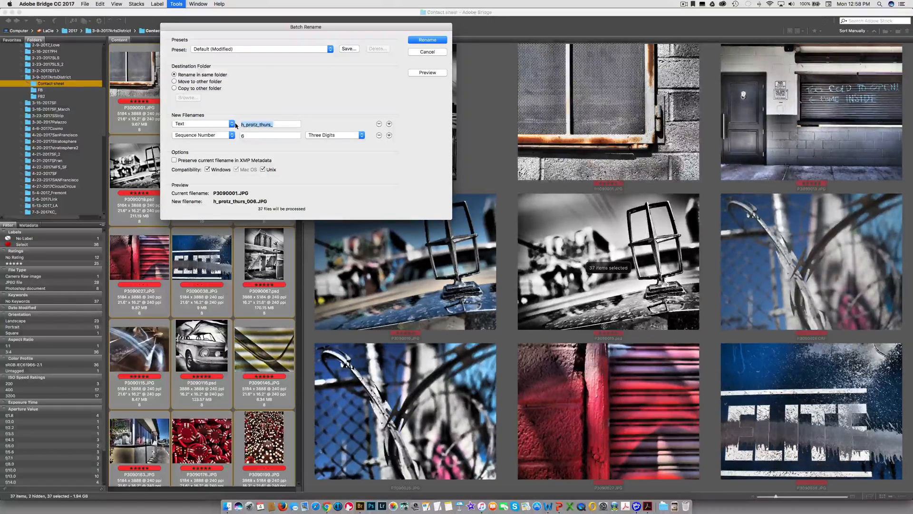
text(100)
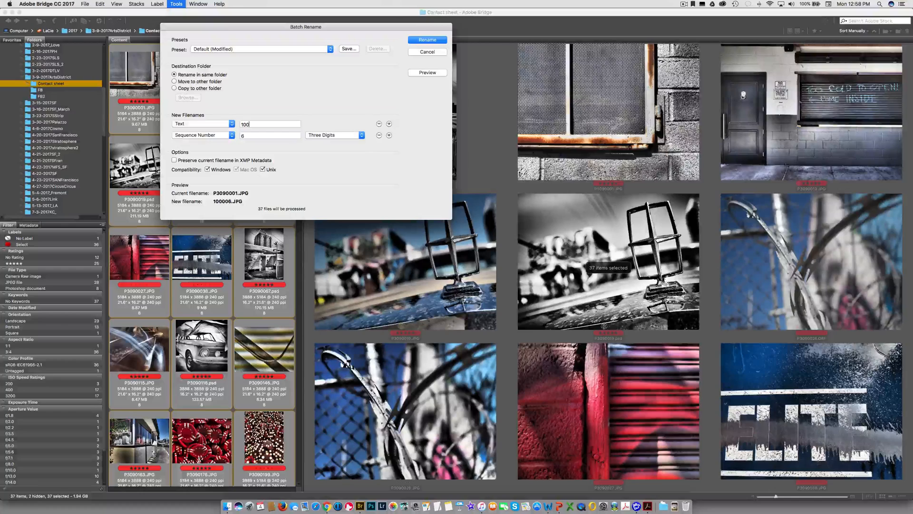
Set the new filename's sequence number to start at 1 with three digits
double_click(242, 135)
text(1)
click(326, 136)
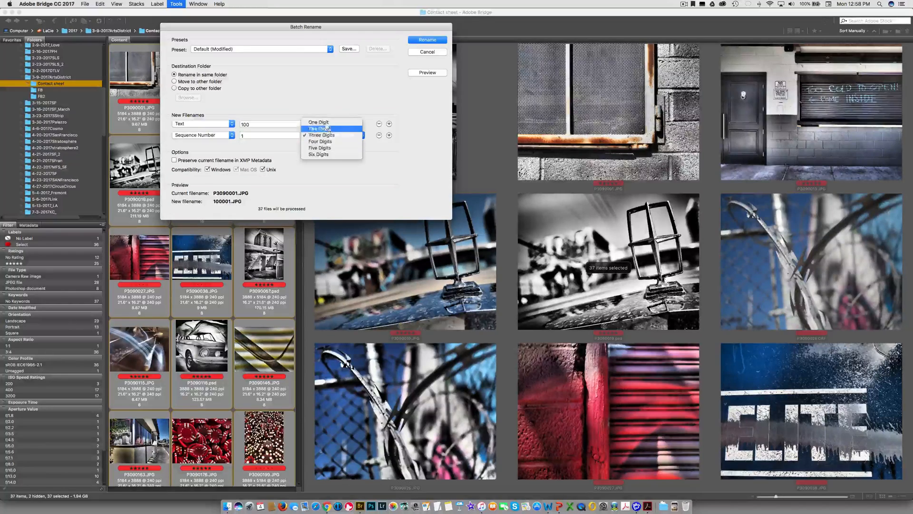
click(329, 136)
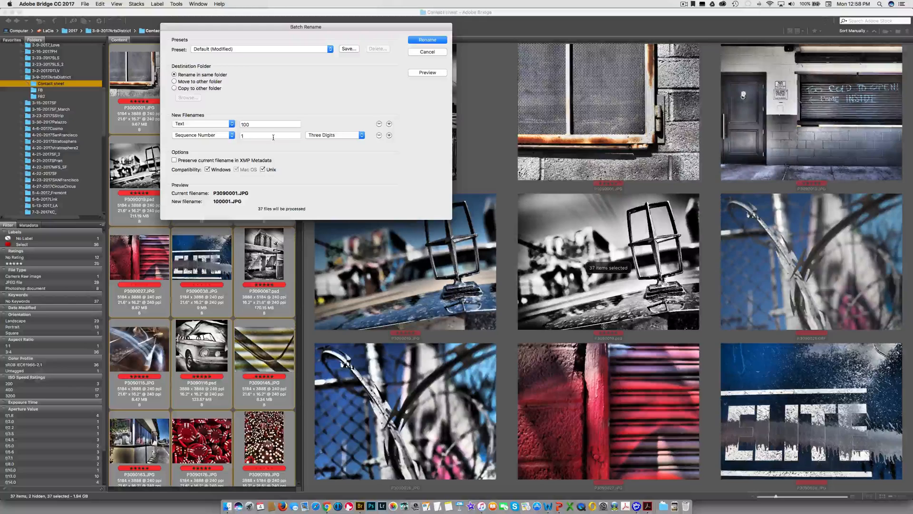
Add the current filename after the sequence number and preserve the current filename in XMP metadata
click(389, 136)
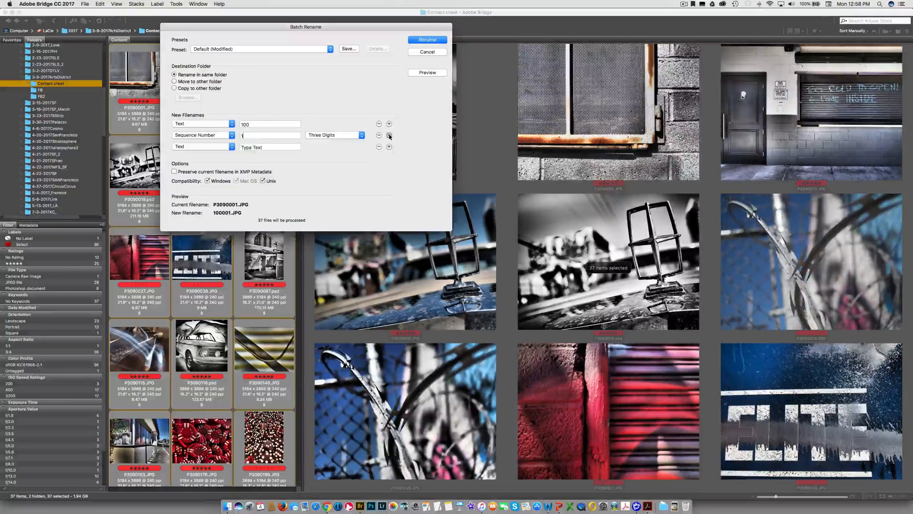
click(230, 148)
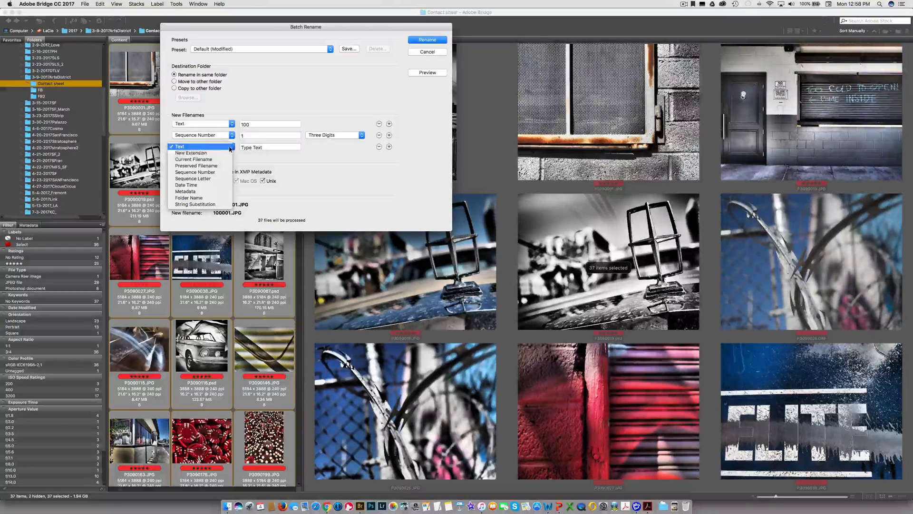
click(226, 161)
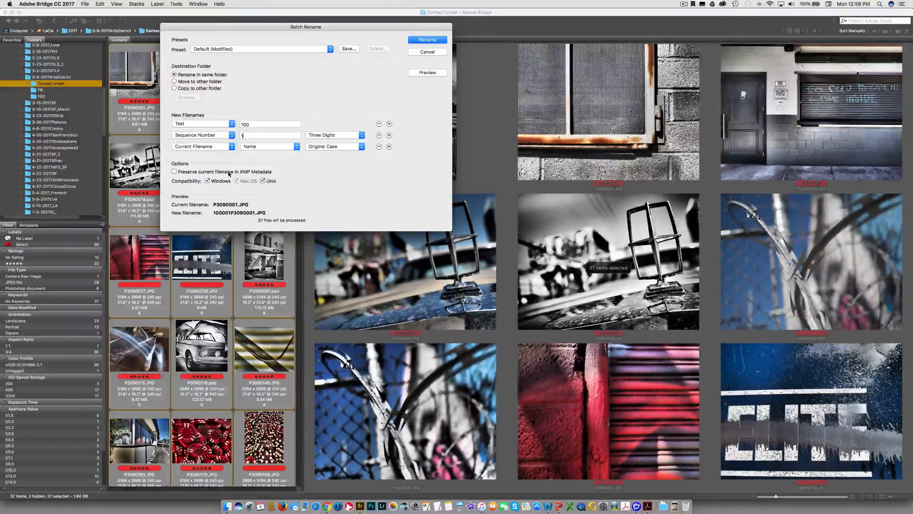
click(230, 173)
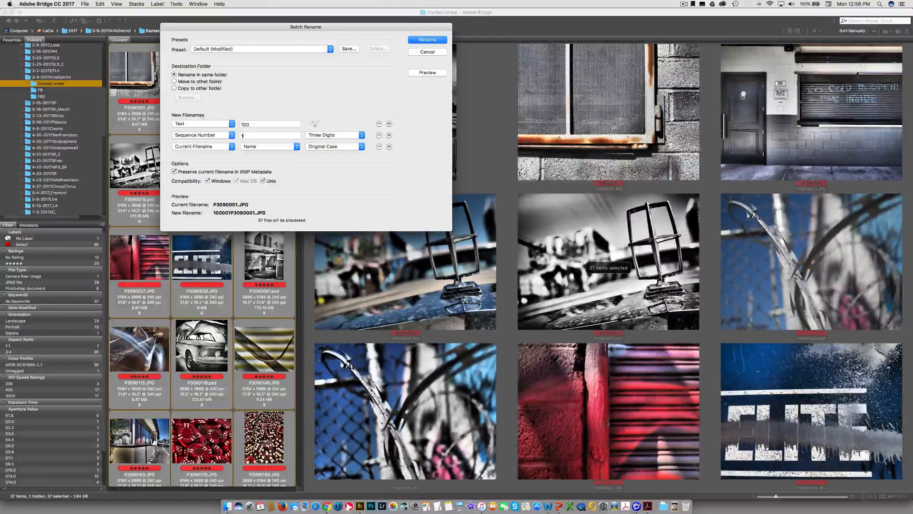
Insert an underscore text part before and after the sequence number, and run the batch rename
click(389, 124)
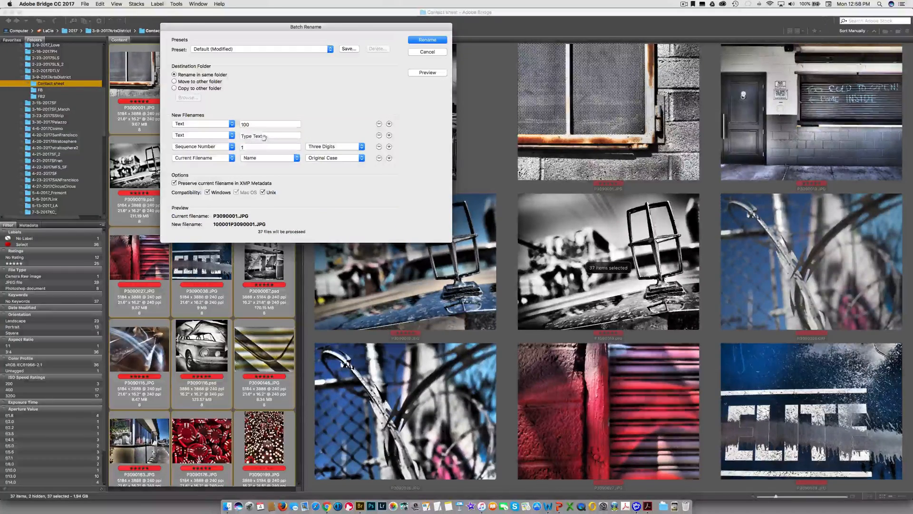
click(265, 137)
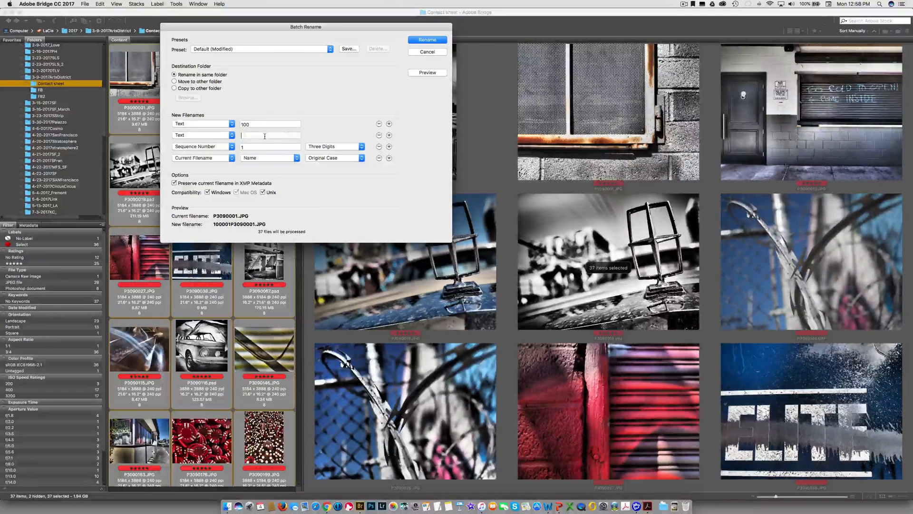
text(_)
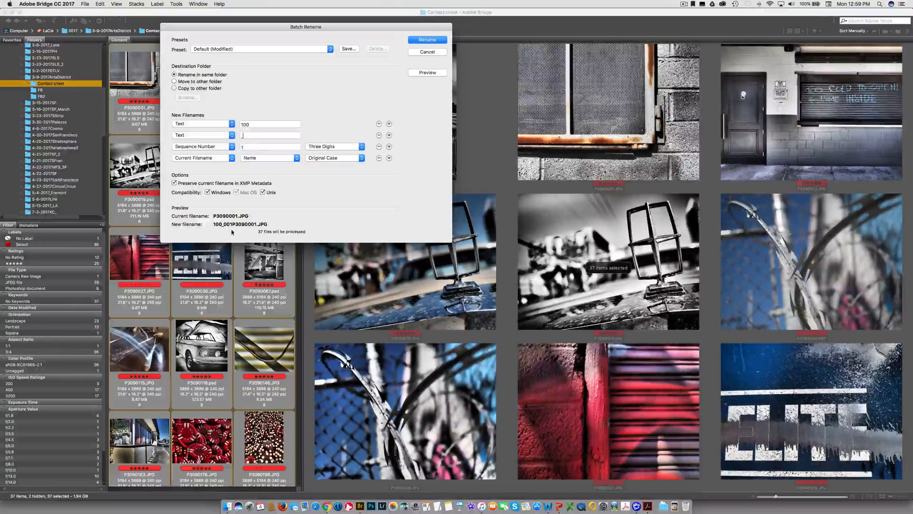
click(389, 146)
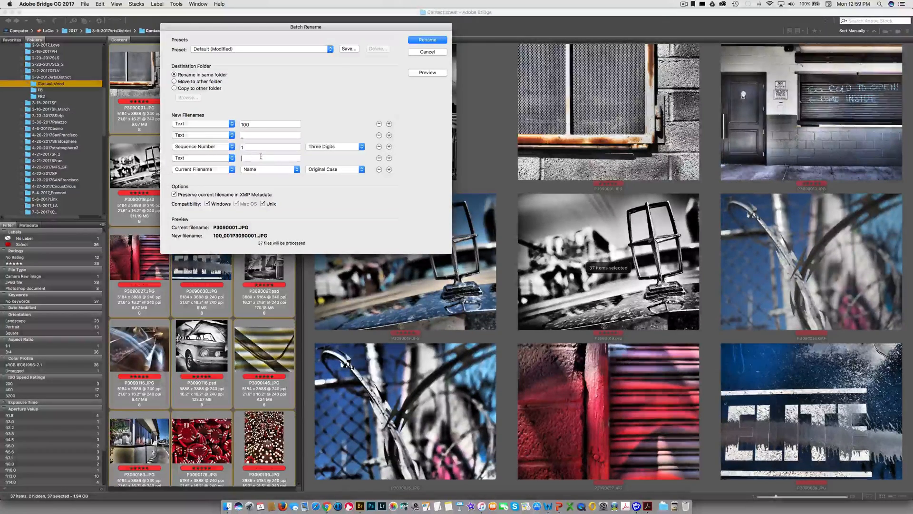
text(_)
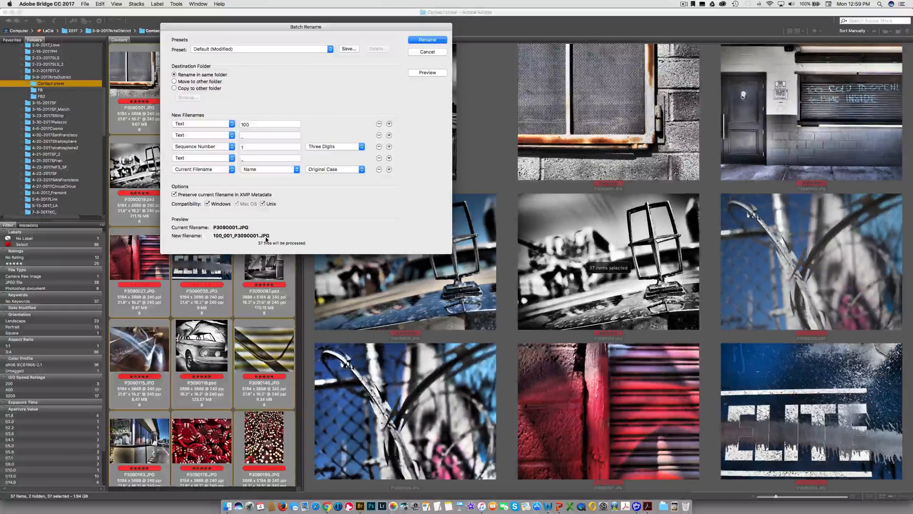
click(424, 41)
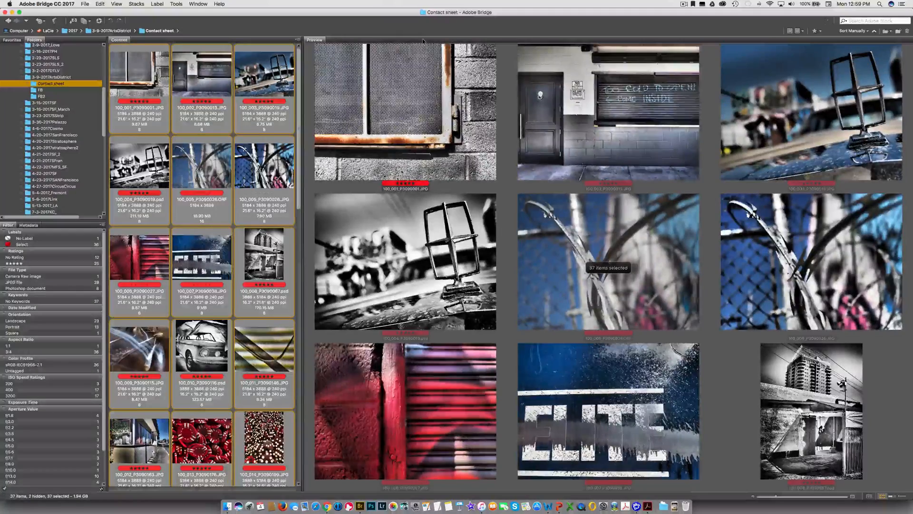